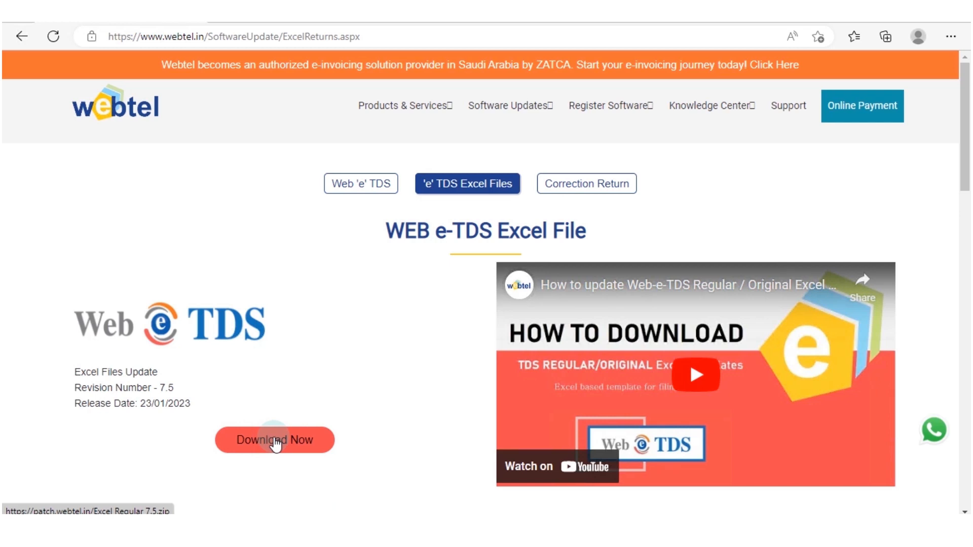
Step: Download the Excel Regular 7.5 update from the 'e' TDS Excel Files page and extract the archive to its own folder in Downloads
left_click(289, 445)
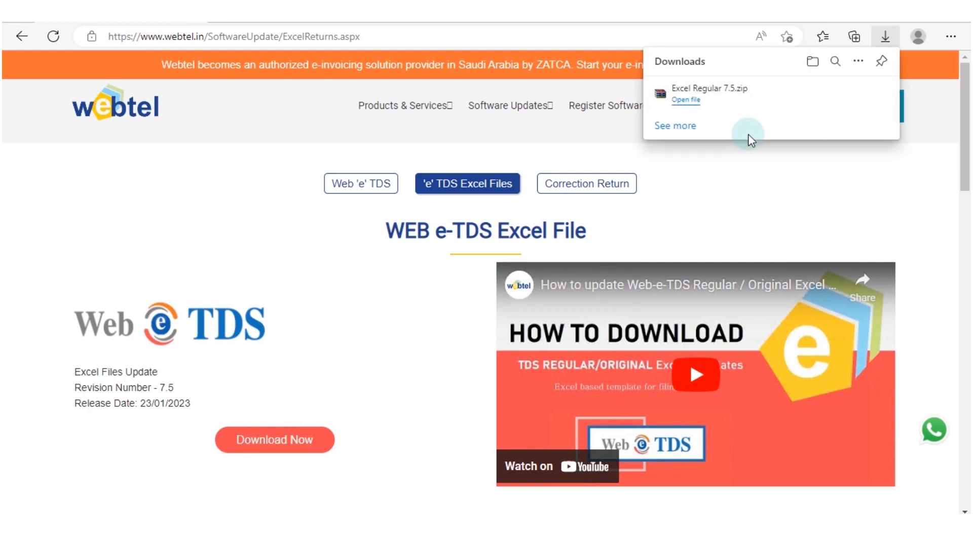
left_click(835, 96)
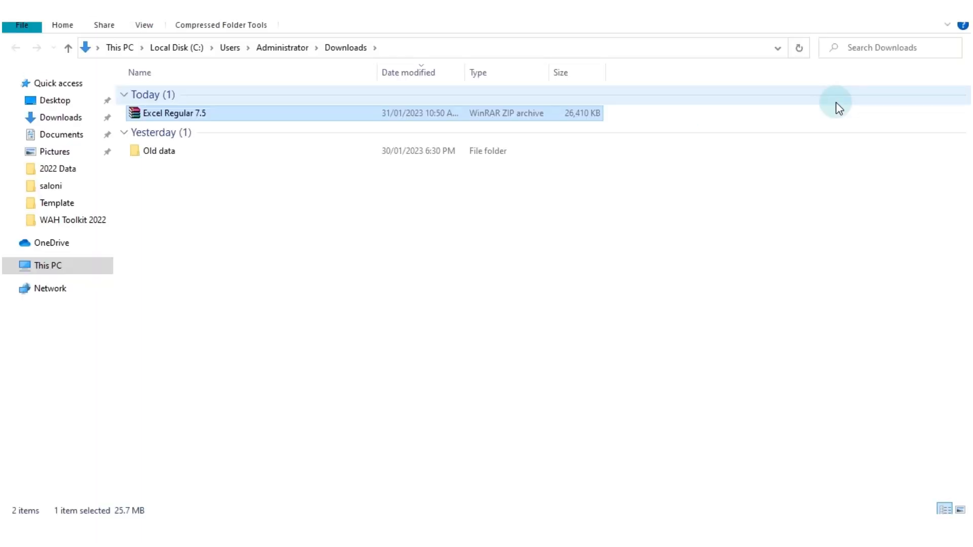
double_click(199, 113)
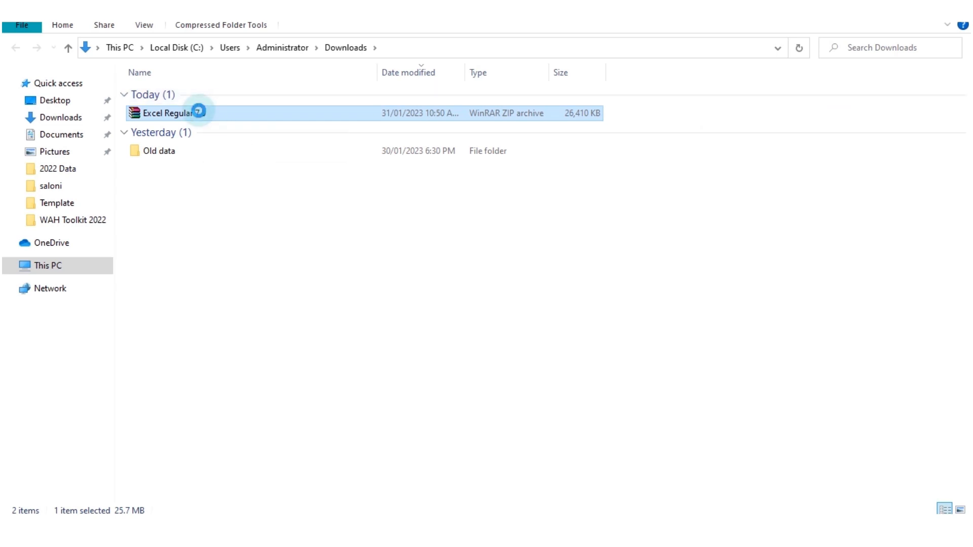
right_click(199, 111)
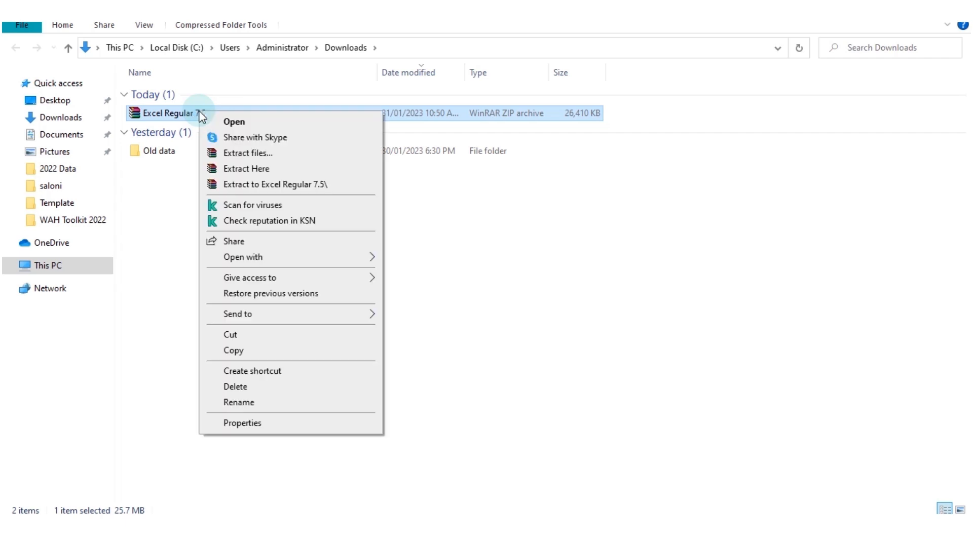
left_click(293, 187)
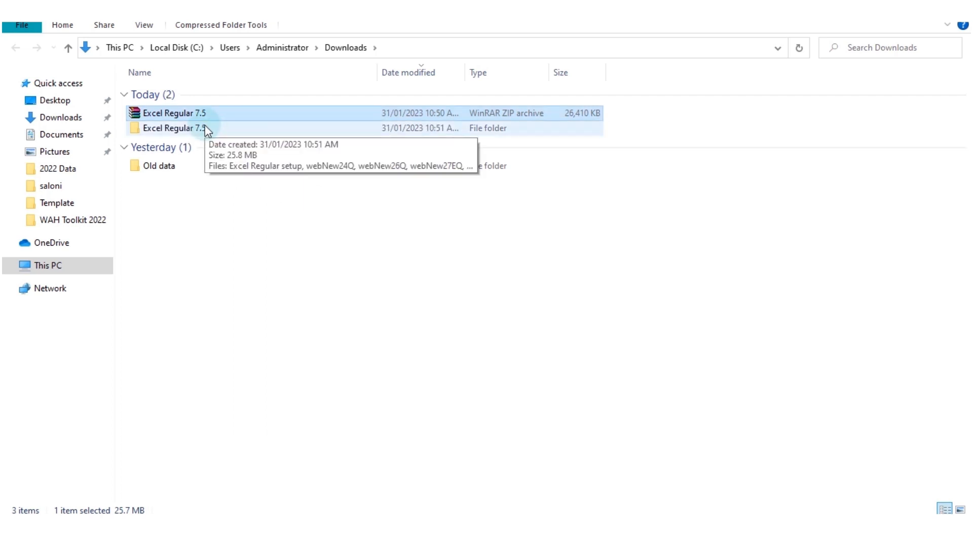
Step: Run the Excel Regular setup from the extracted folder, allowing the app and the termination of the web-e-tds process
double_click(205, 128)
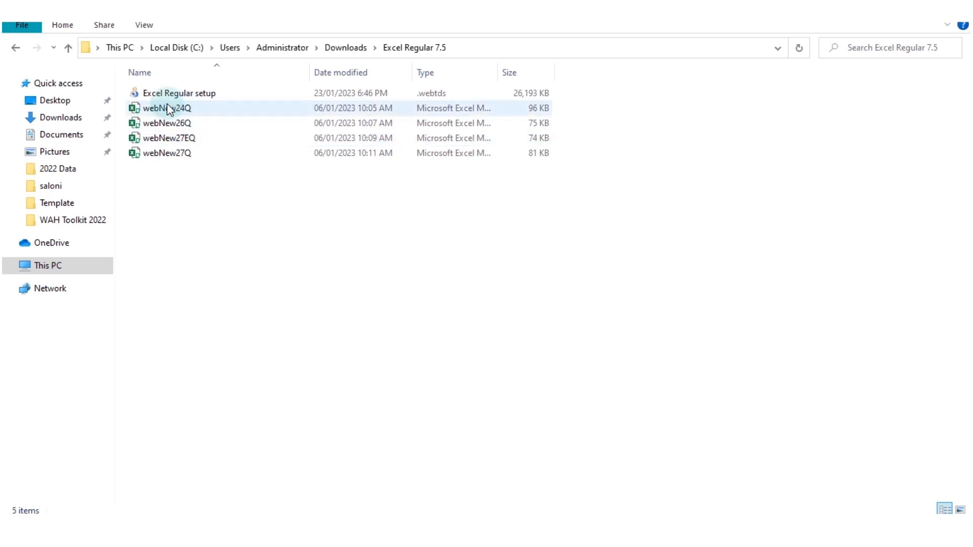
double_click(212, 94)
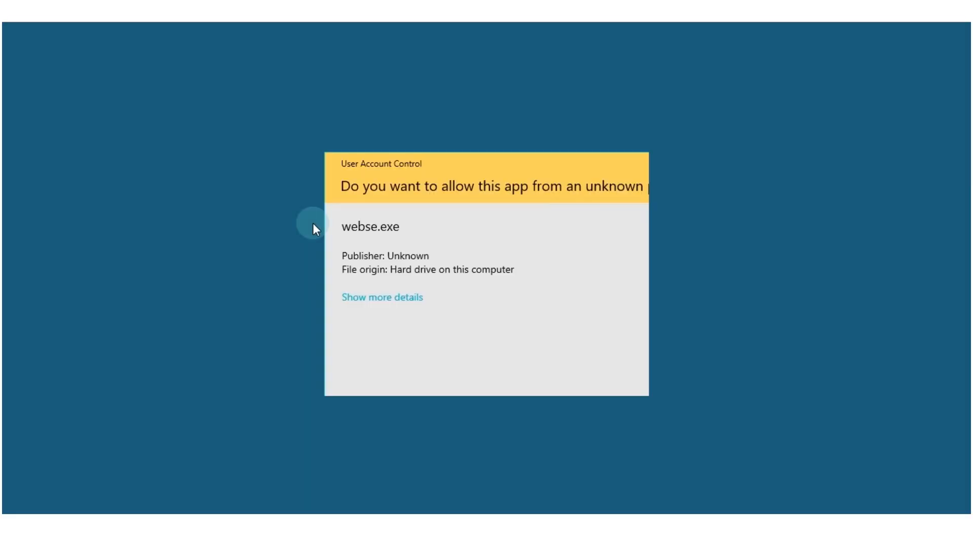
left_click(370, 363)
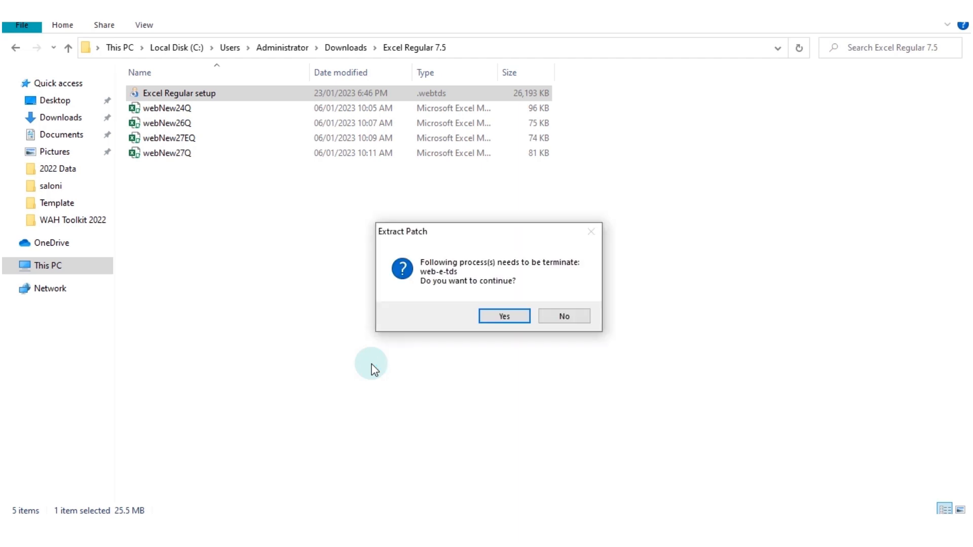
left_click(509, 318)
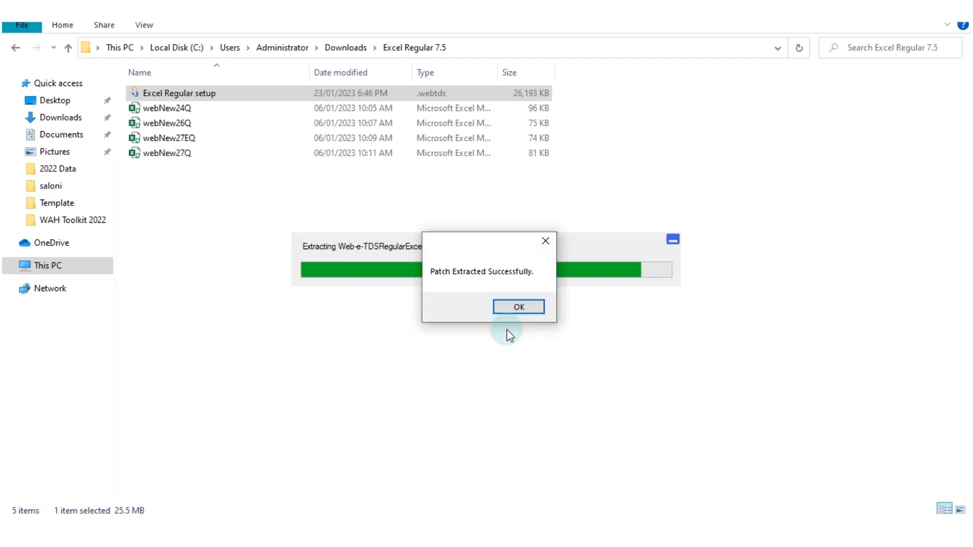
left_click(507, 306)
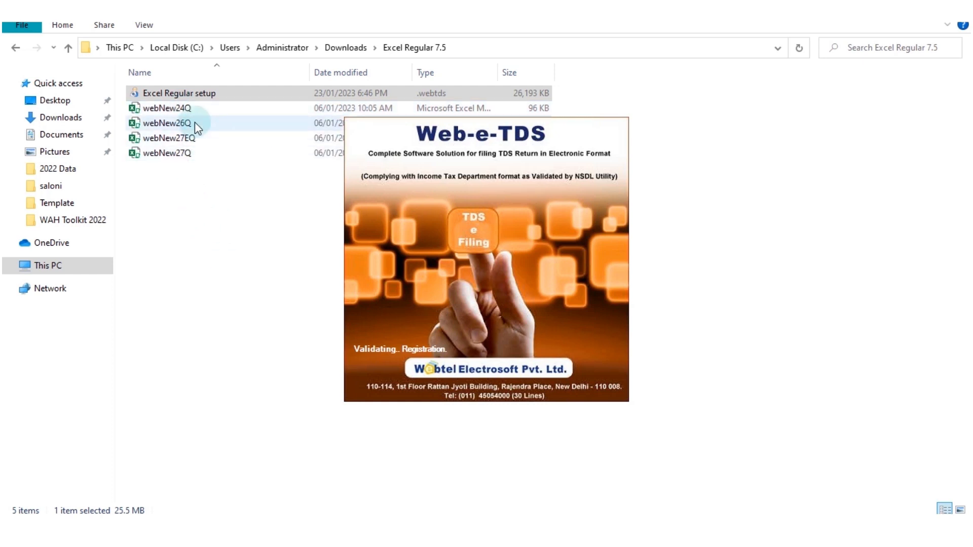
Step: Copy the webNew26Q template into a new desktop folder named "Form 26Q"
left_click(195, 123)
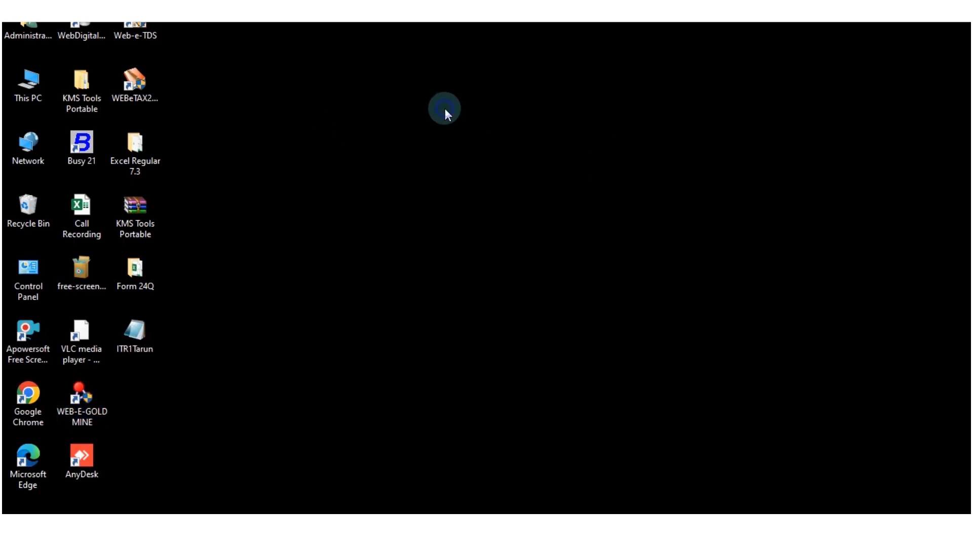
right_click(445, 108)
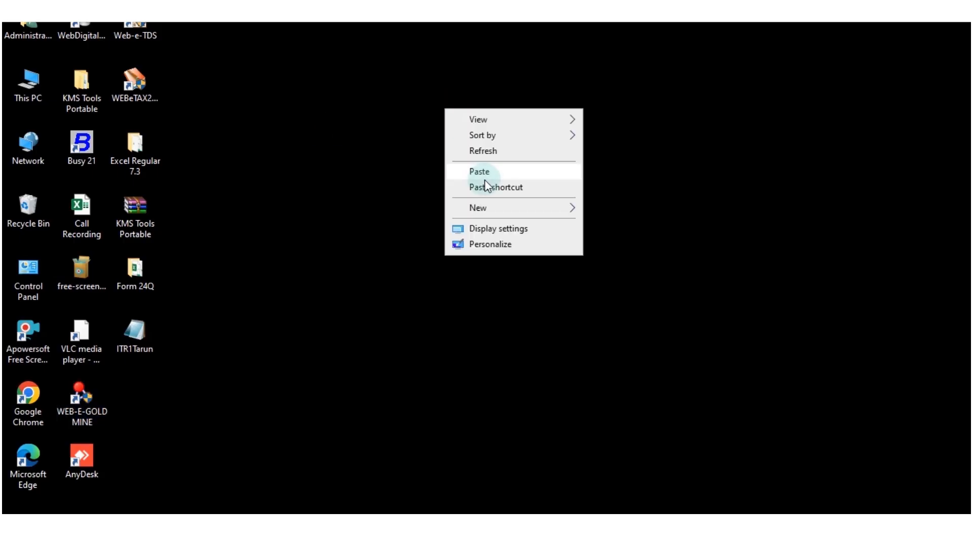
mouse_move(490, 208)
left_click(607, 209)
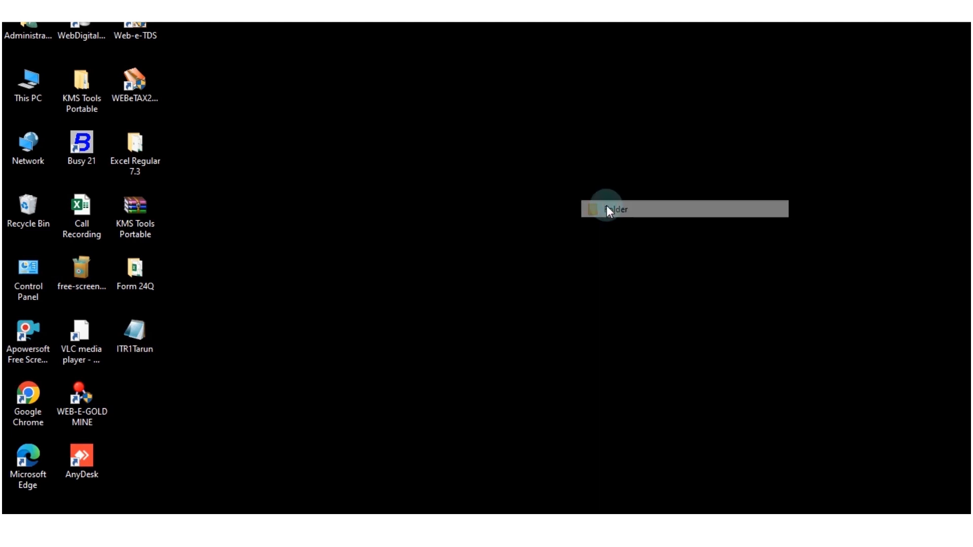
type("Form 26Q")
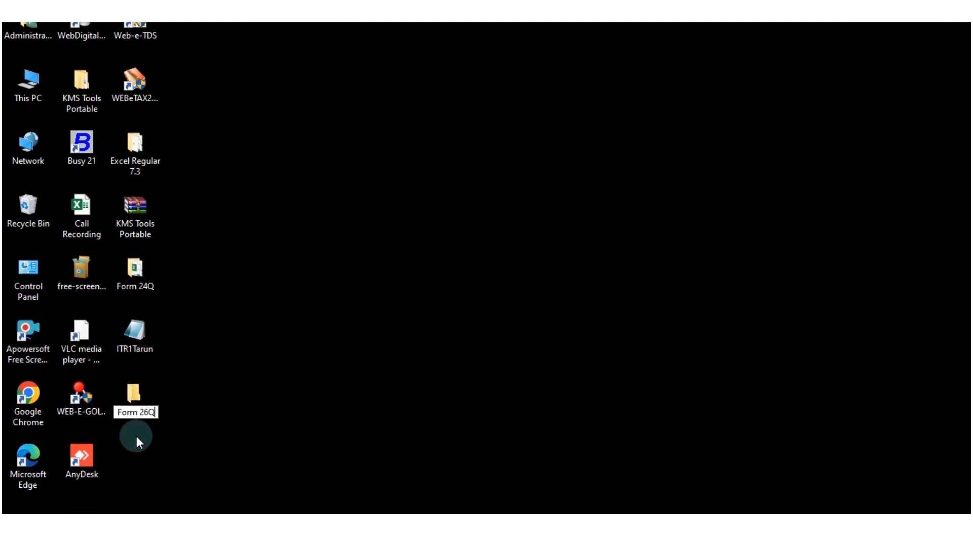
key("Return")
key("Return")
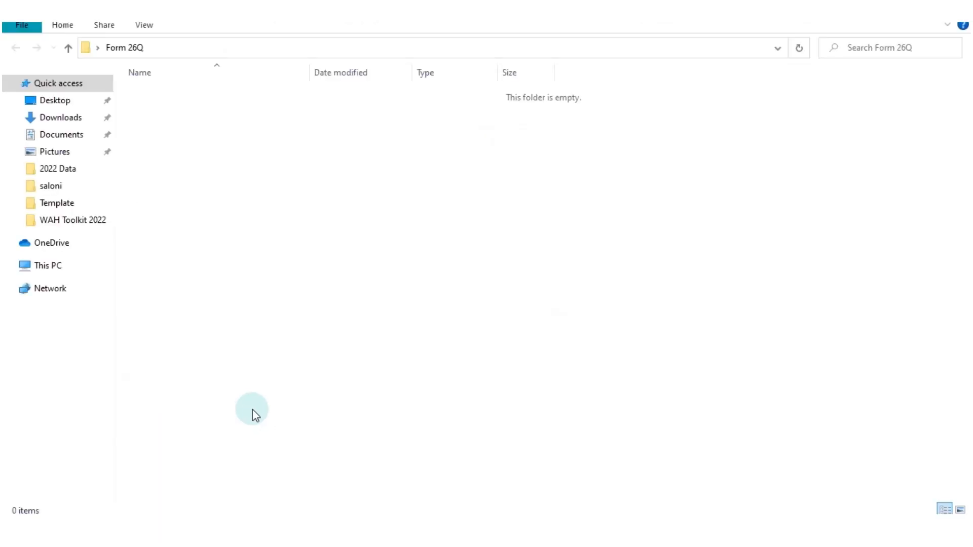
key("ctrl+v")
Step: Open the copied webNew26Q workbook with its active content enabled and start it for Quarter3 of financial year 2022-2023
double_click(191, 93)
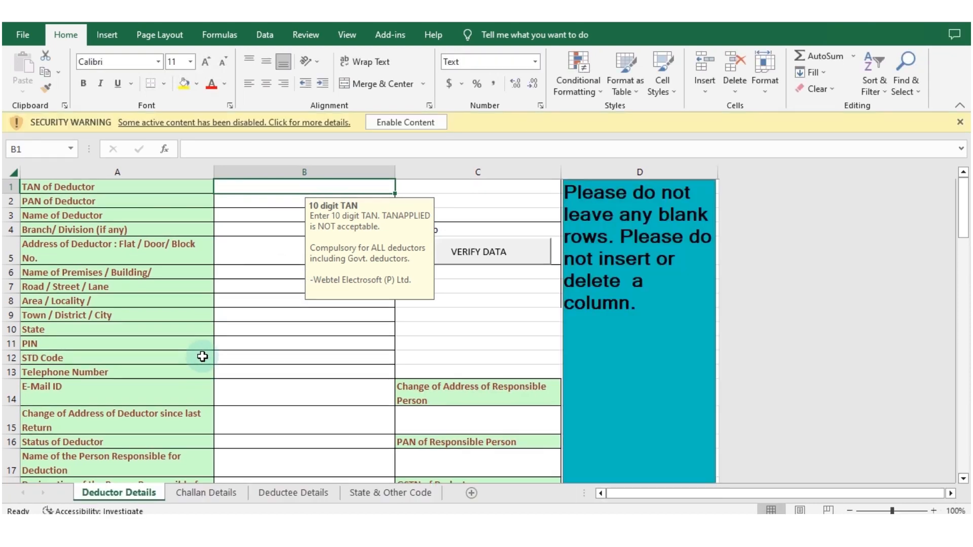
left_click(396, 125)
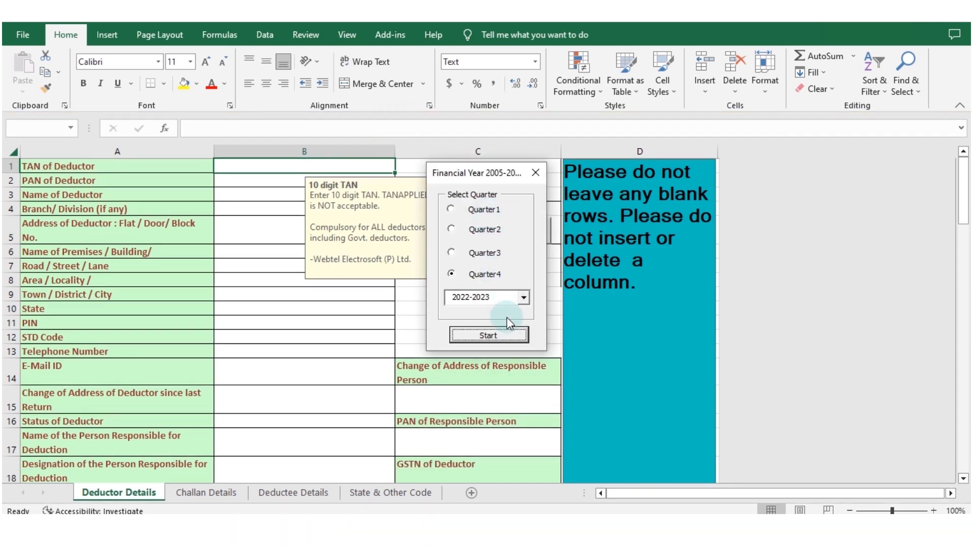
left_click(501, 255)
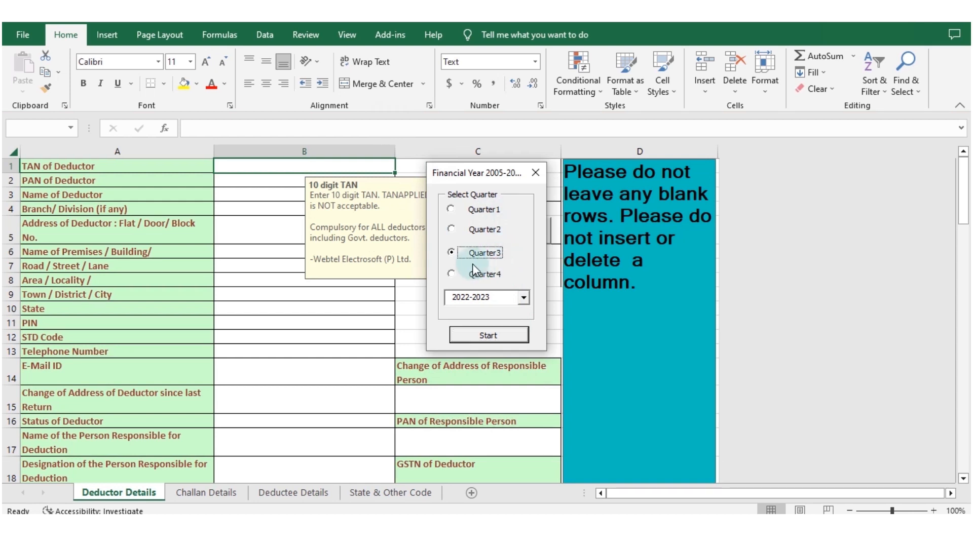
left_click(523, 298)
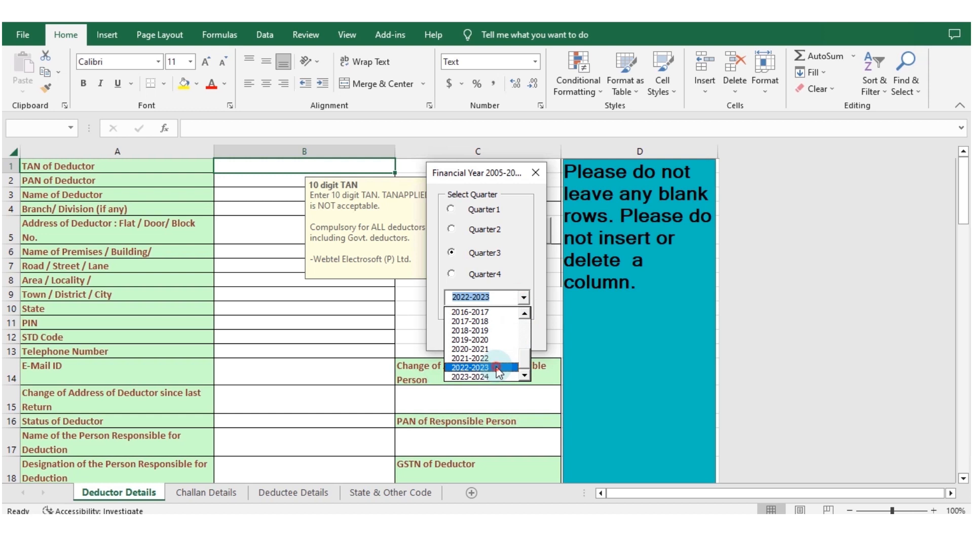
left_click(498, 368)
left_click(487, 337)
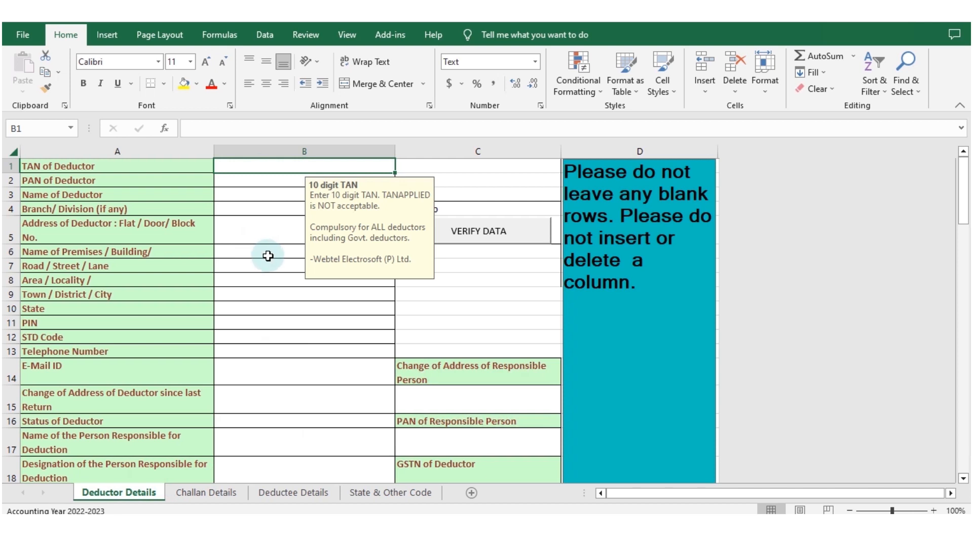
Step: Look over the Challan Details and Deductee Details sheets, and return to the Deductor Details sheet
left_click(203, 494)
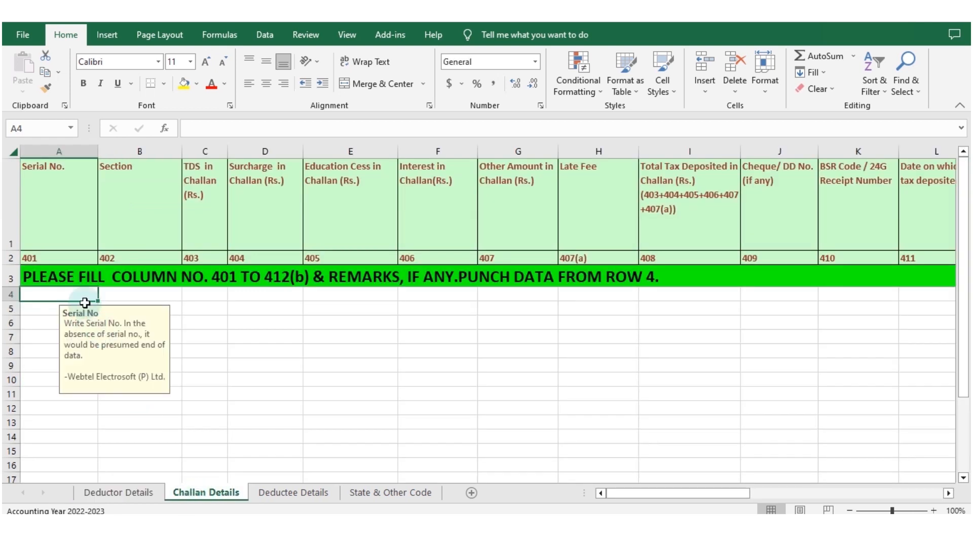
left_click(308, 499)
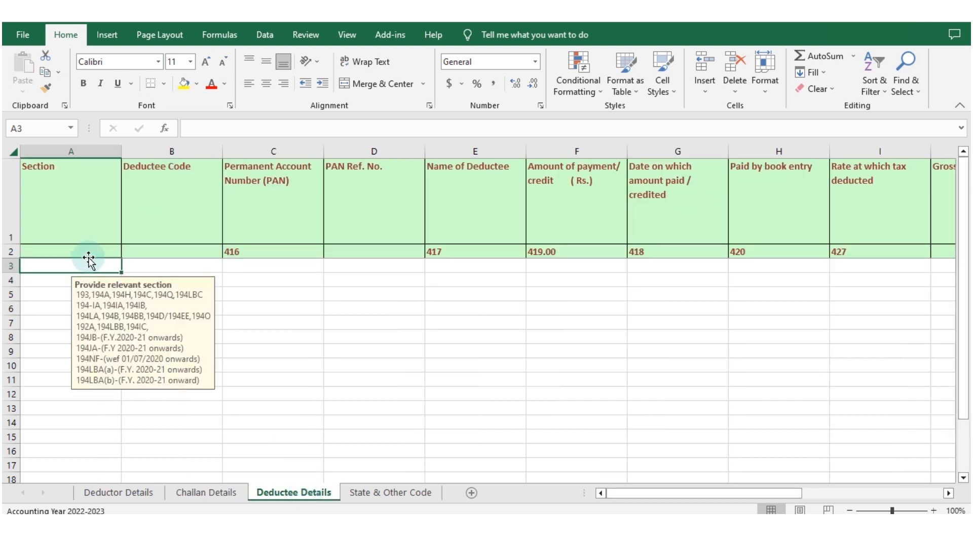
left_click(135, 491)
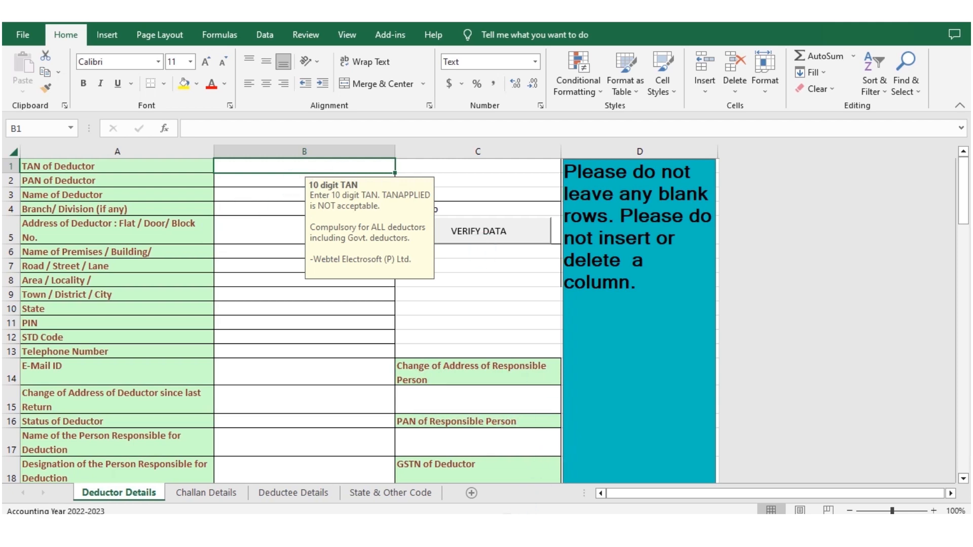
Step: Copy the deductor data from TAN to PIN (B1:B11) in the source workbook and paste it as values from B1 of Deductor Details
left_click(455, 465)
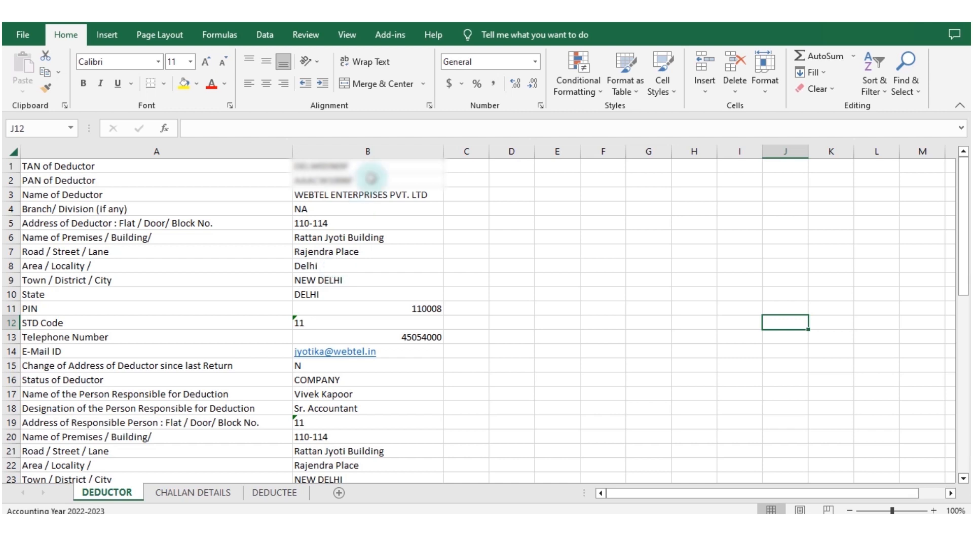
left_click_drag(365, 165, 367, 309)
key("ctrl+c")
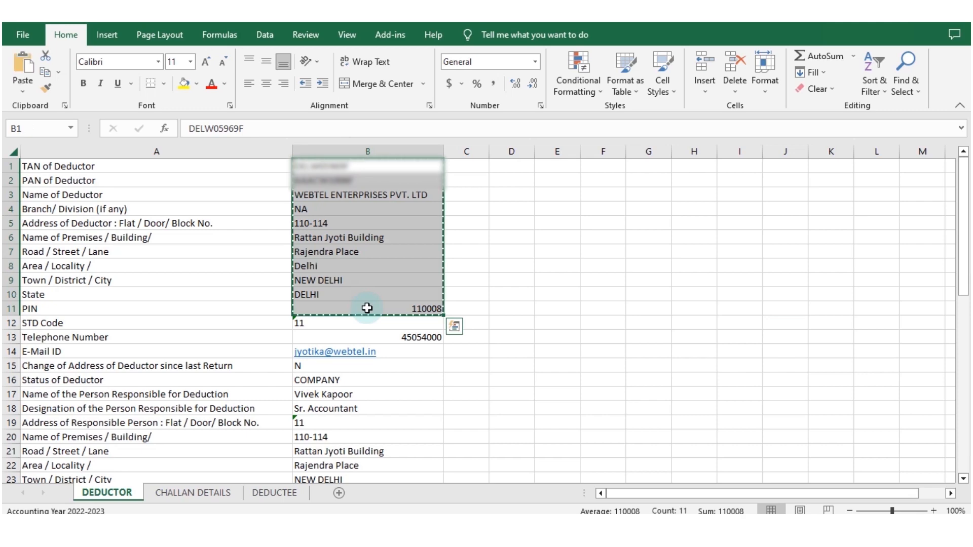
key("alt+Tab")
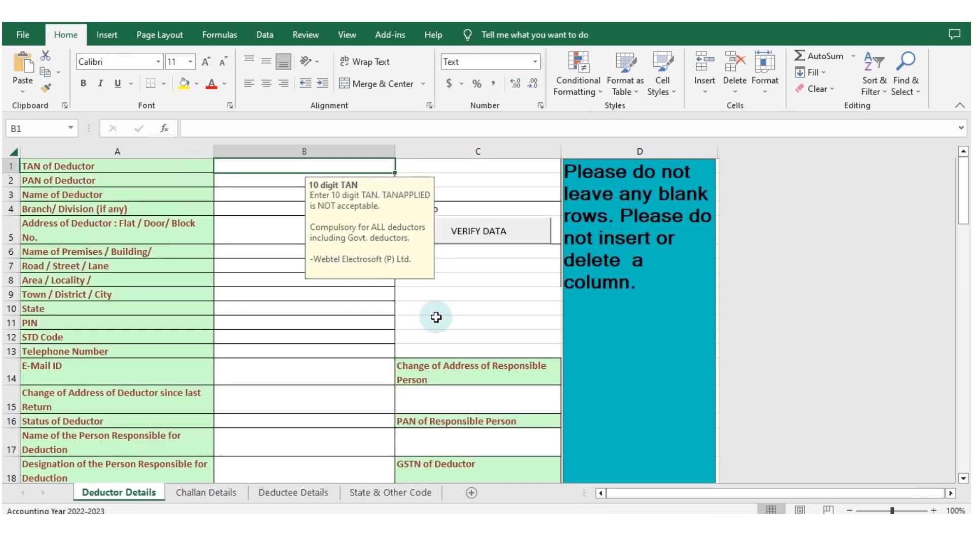
right_click(227, 169)
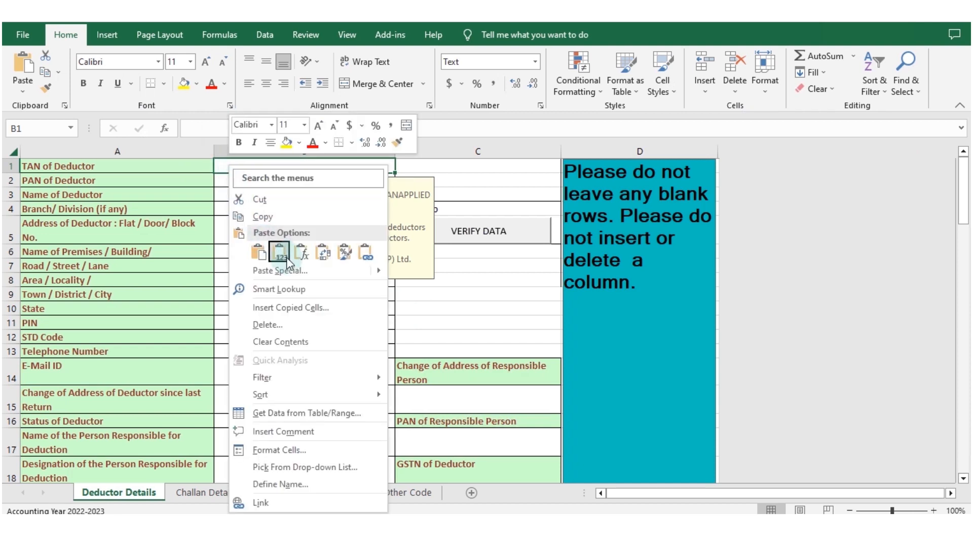
mouse_move(380, 270)
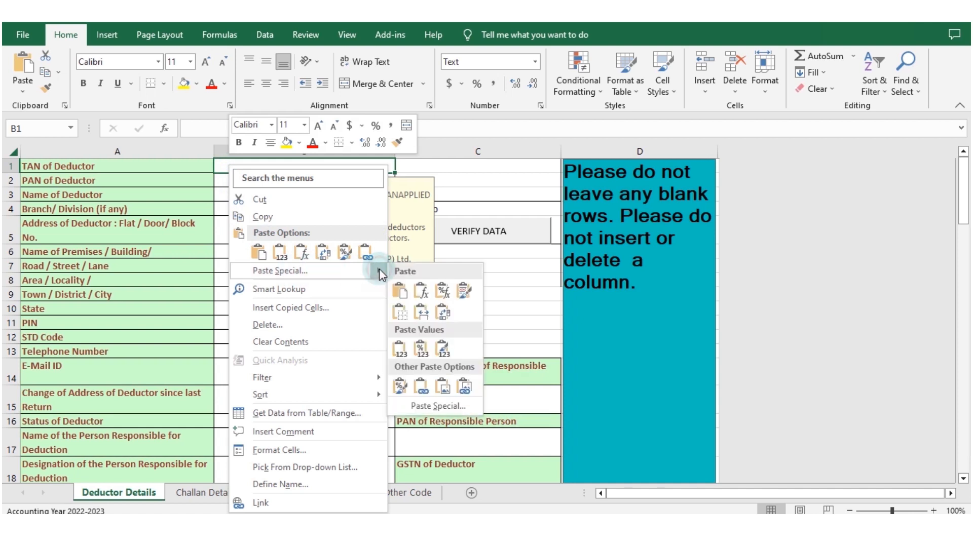
left_click(405, 353)
left_click(307, 362)
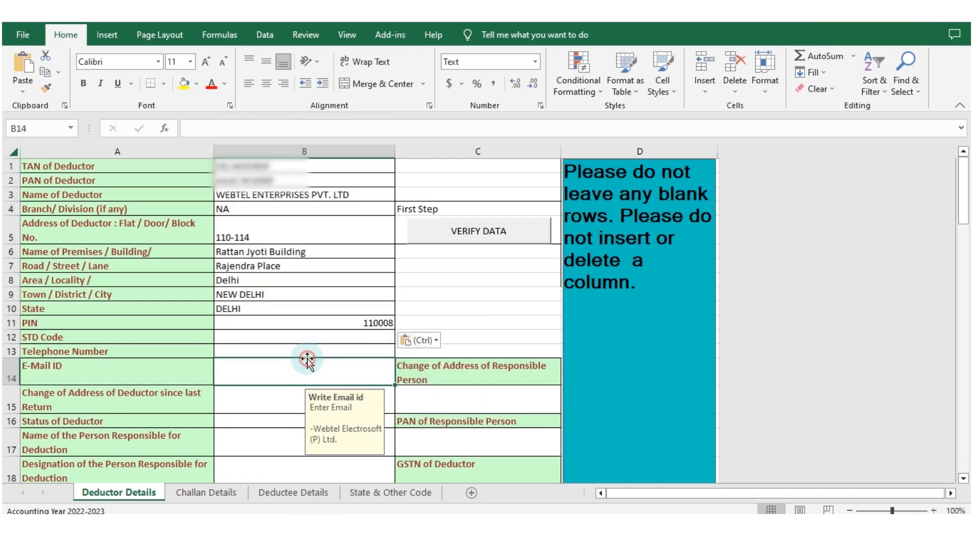
left_click(277, 311)
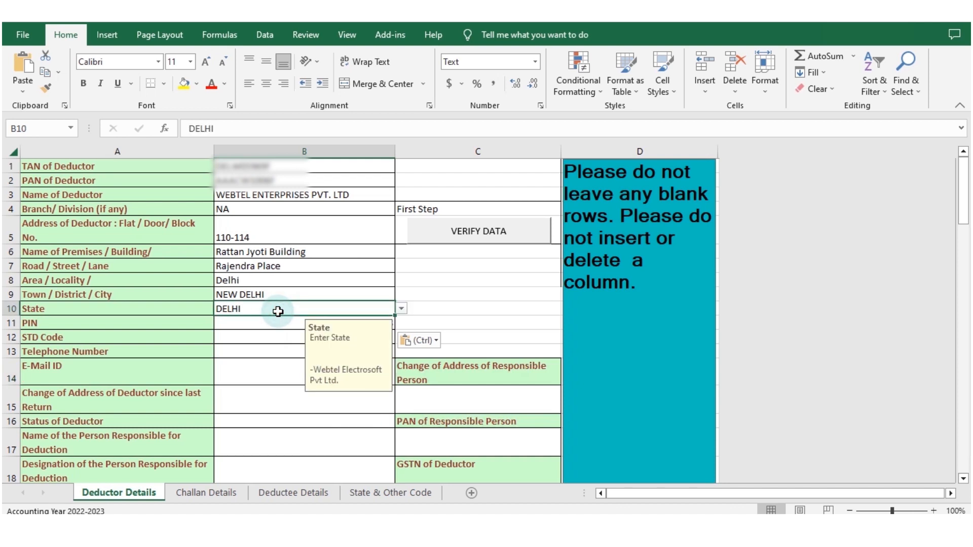
left_click(251, 325)
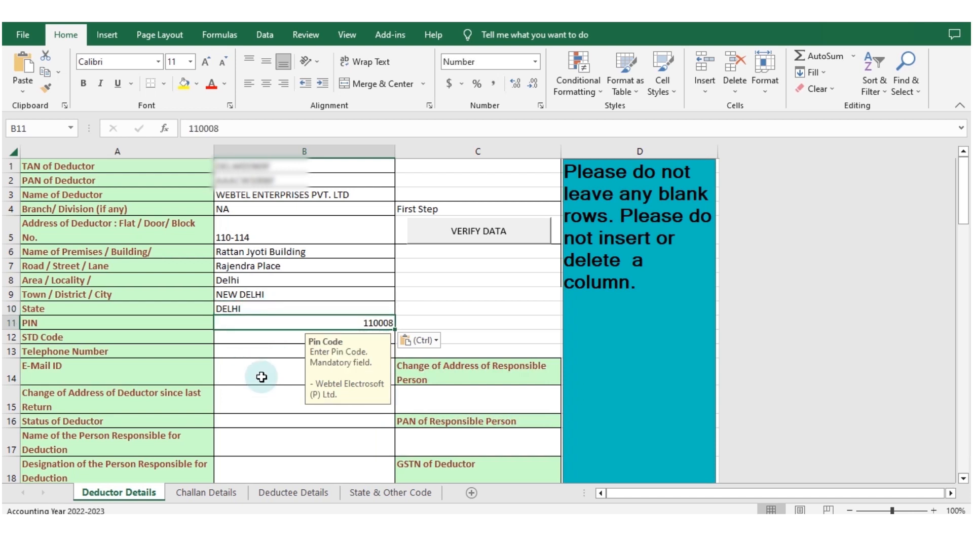
Step: Copy B12:B28, from STD Code to the responsible person's E-Mail ID, in the source workbook and paste it from B12 of Deductor Details
left_click(257, 343)
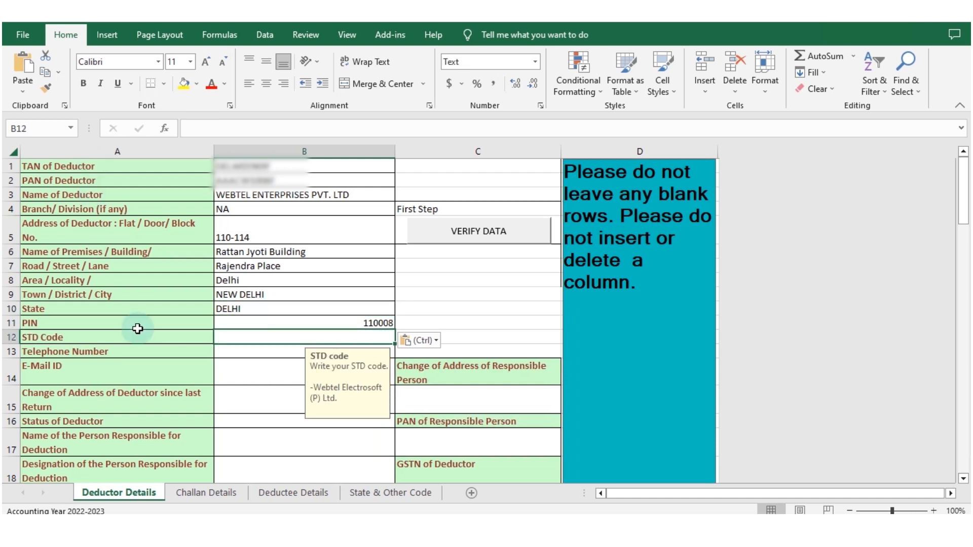
key("alt+Tab")
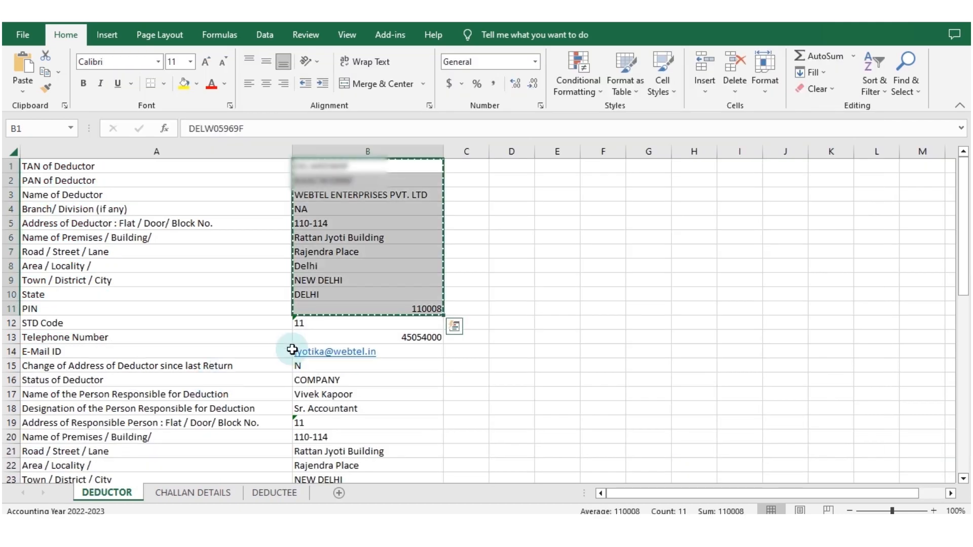
left_click_drag(356, 327, 362, 403)
key("ctrl+c")
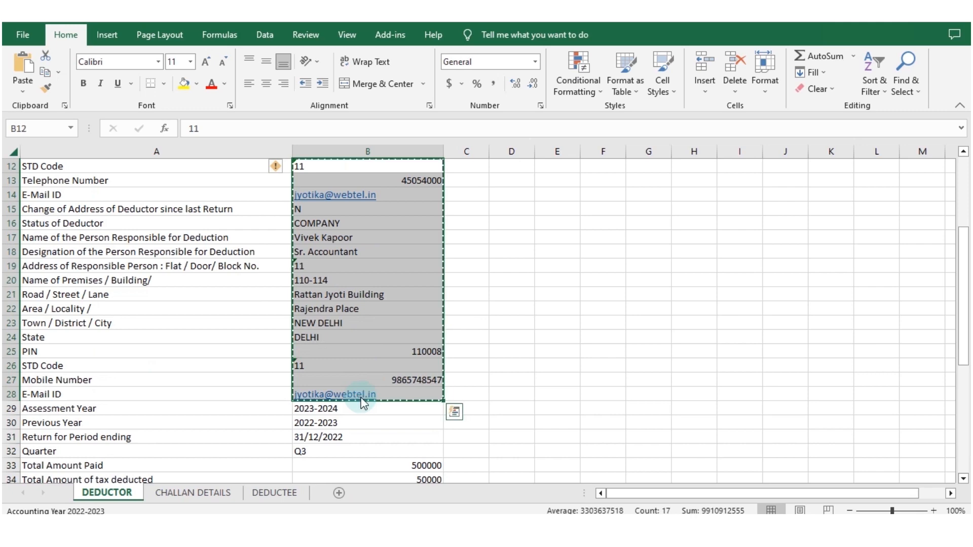
key("alt+Tab")
left_click(273, 335)
key("ctrl+v")
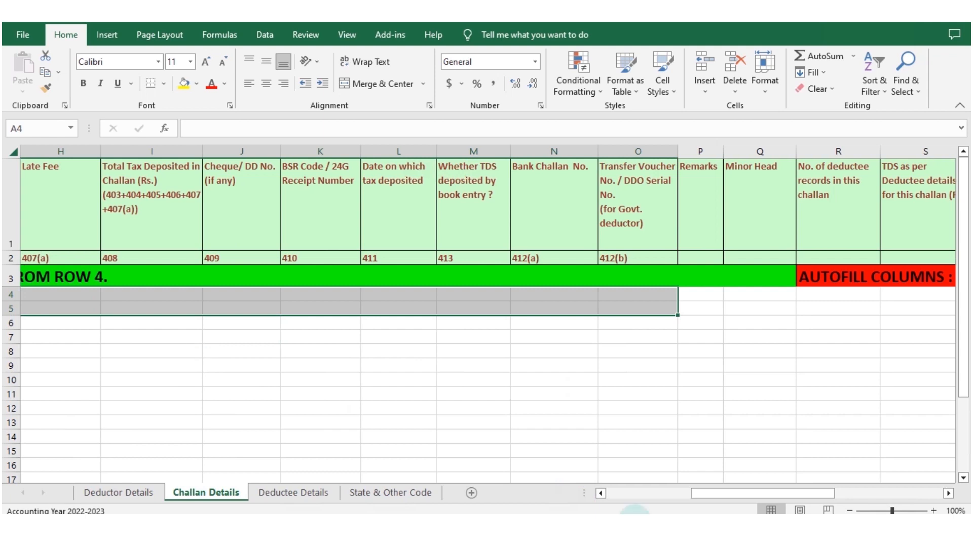
Step: Copy the serial numbers, sections and TDS amounts (A2:C3) from RAW Data's CHALLAN DETAILS sheet and paste them as values from A4 of Challan Details
left_click_drag(591, 499, 577, 497)
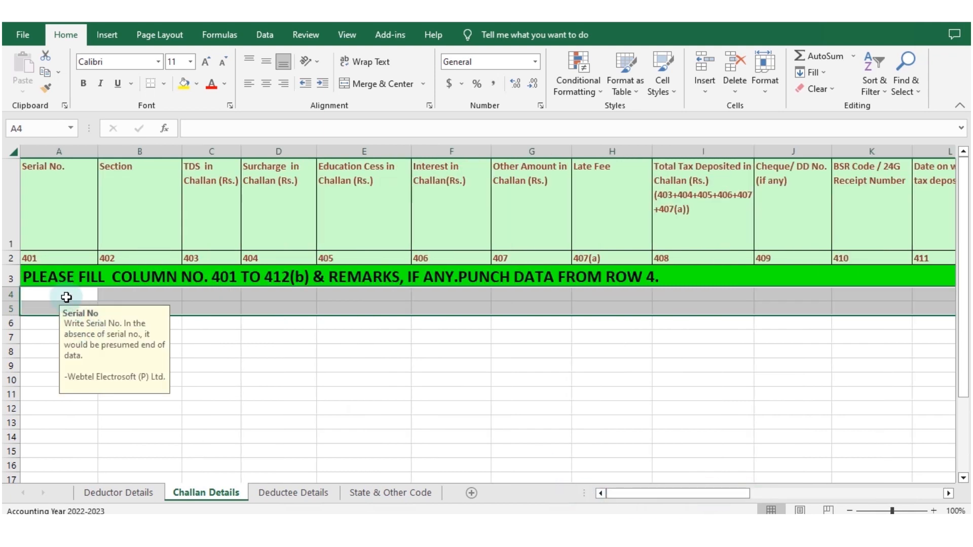
left_click(67, 298)
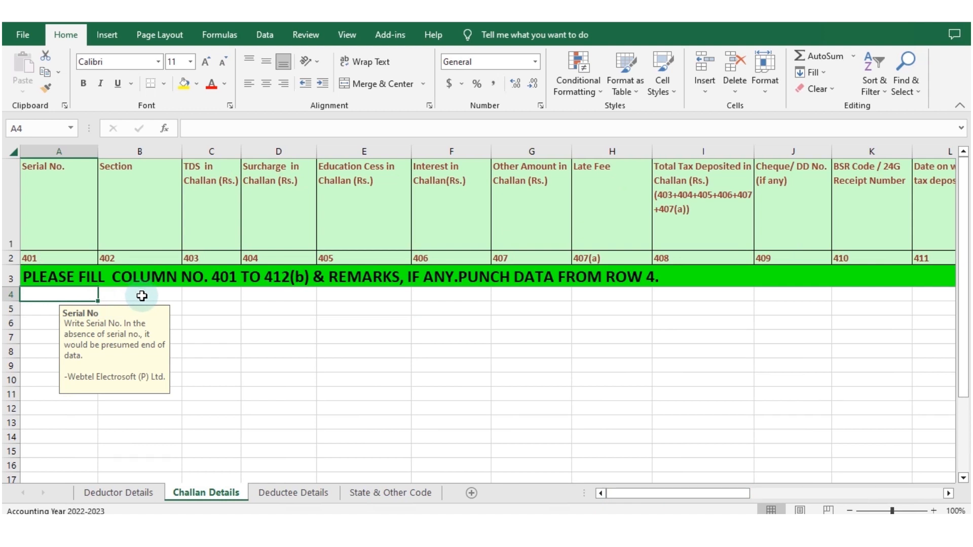
left_click(205, 294)
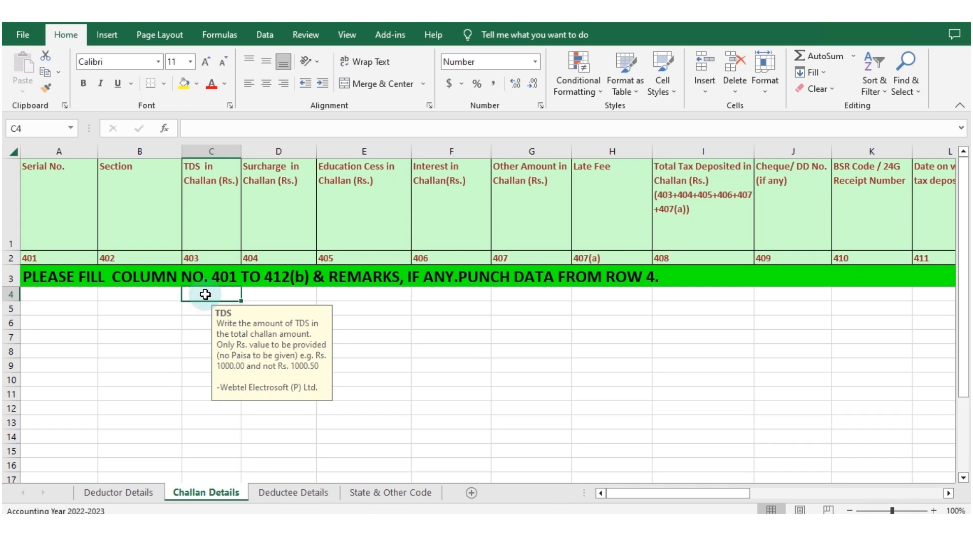
mouse_move(492, 512)
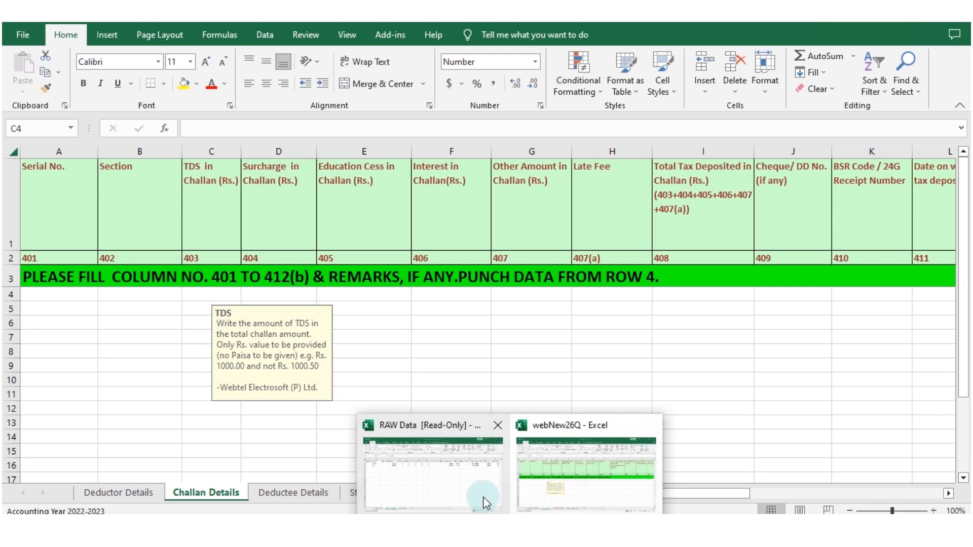
left_click(452, 470)
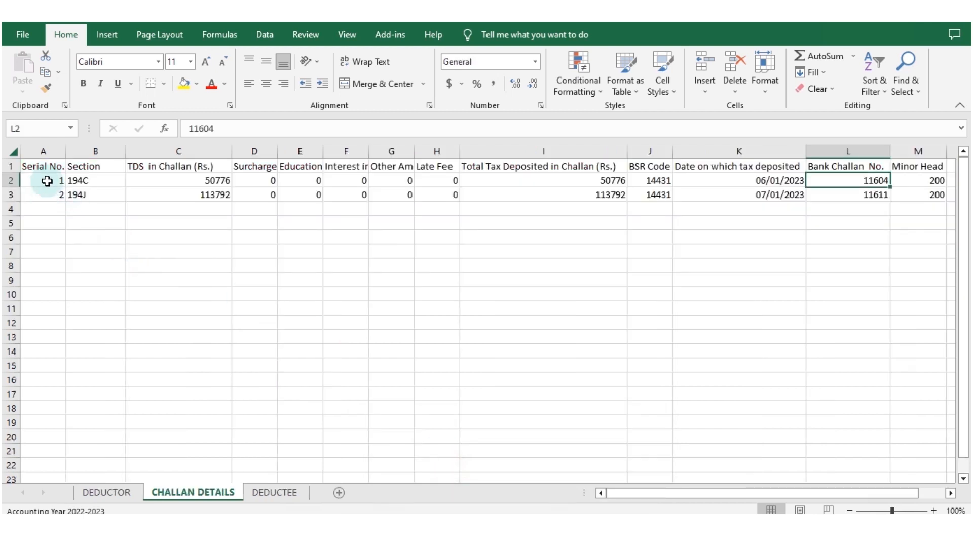
left_click_drag(43, 179, 194, 194)
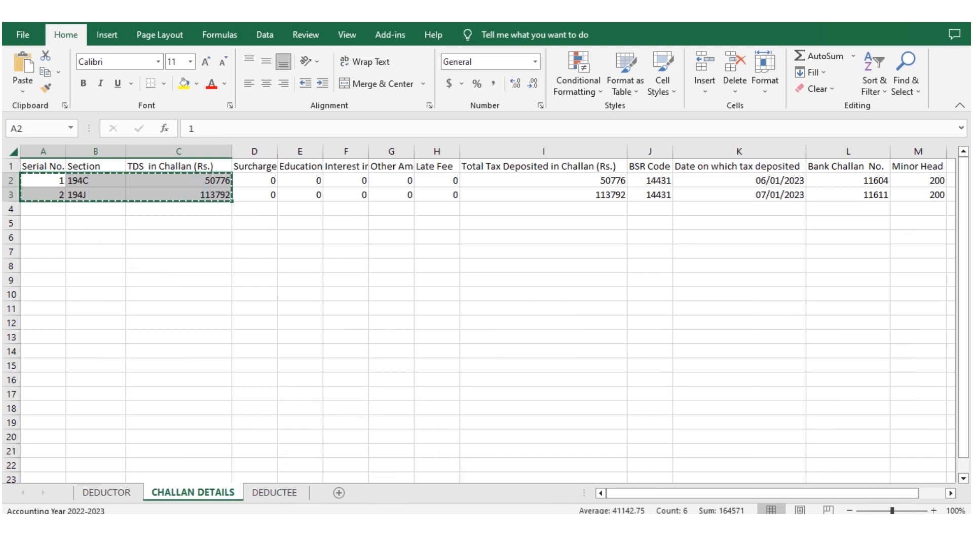
mouse_move(492, 507)
left_click(580, 458)
left_click(59, 295)
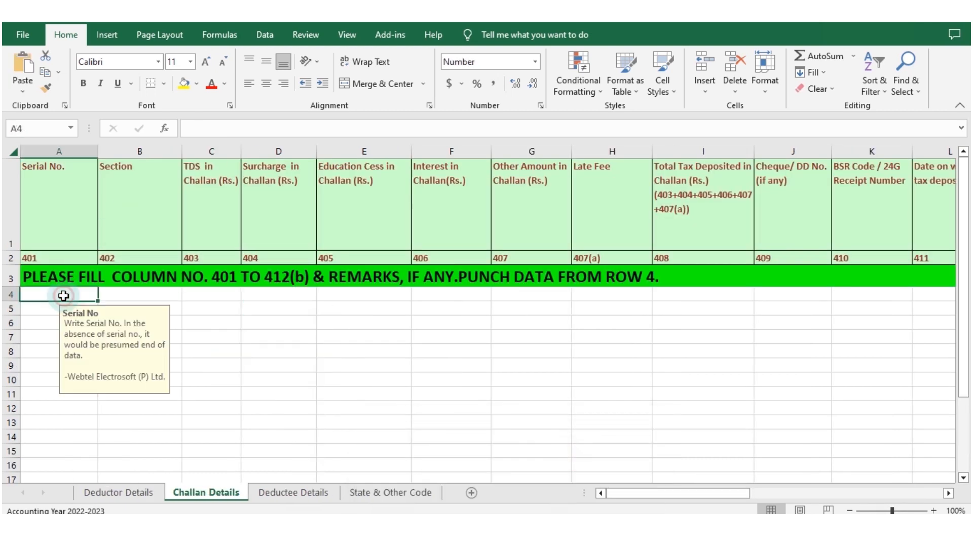
right_click(61, 295)
mouse_move(211, 277)
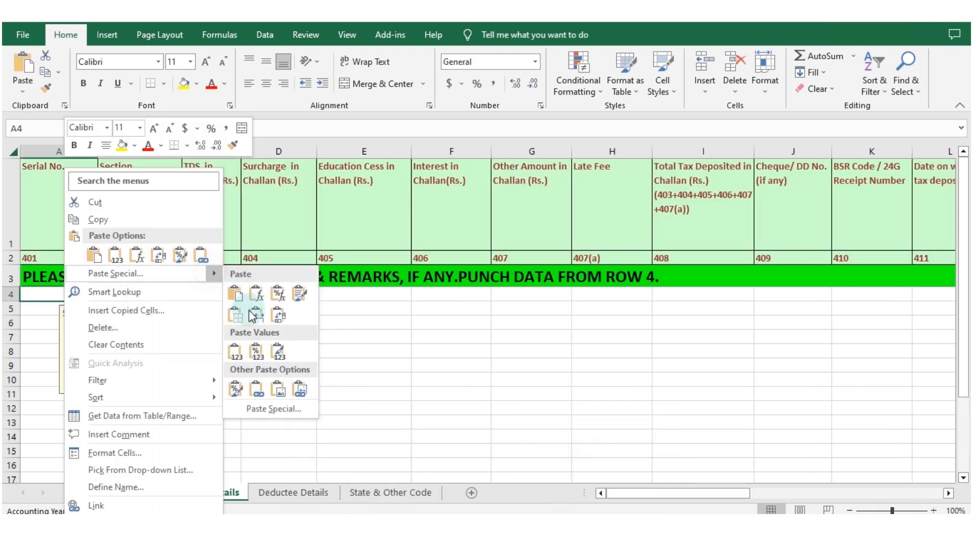
left_click(241, 350)
left_click(351, 361)
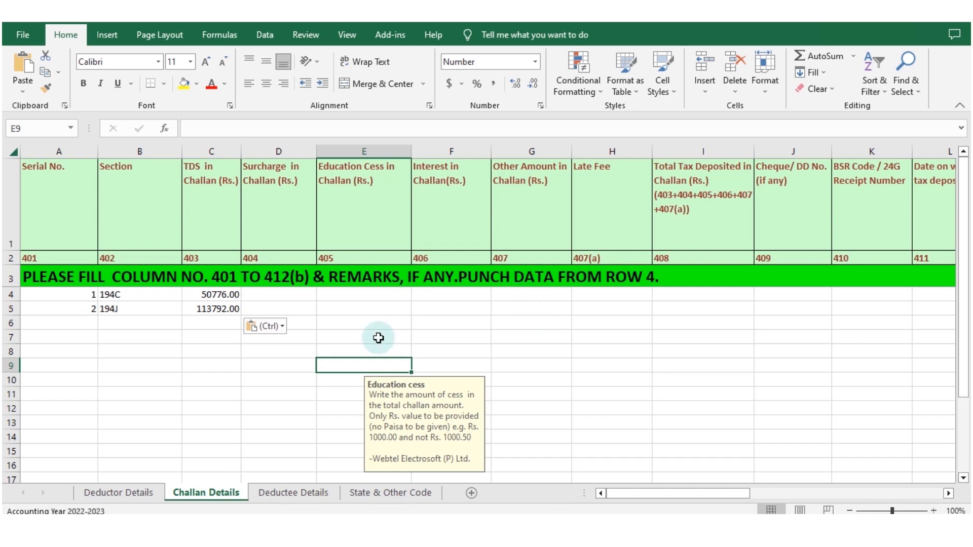
Step: Copy the Total Tax Deposited amounts (I2:I3) from the RAW Data workbook and paste them from I4 of Challan Details
left_click(509, 528)
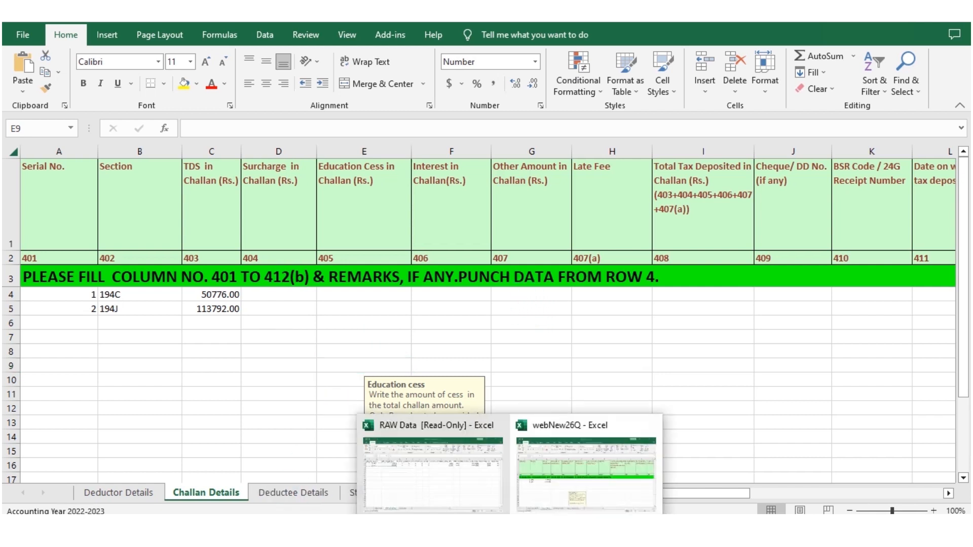
left_click(434, 473)
left_click_drag(583, 182, 587, 189)
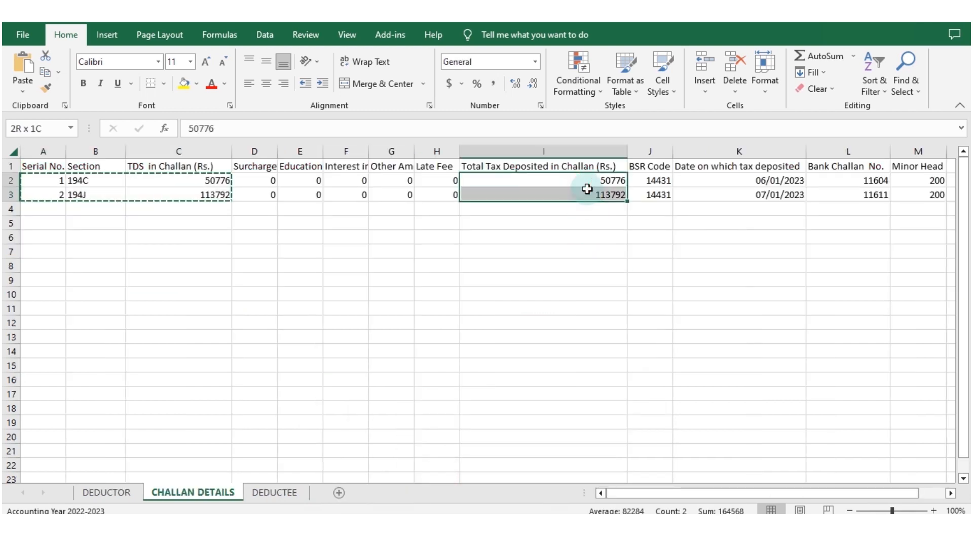
left_click(549, 264)
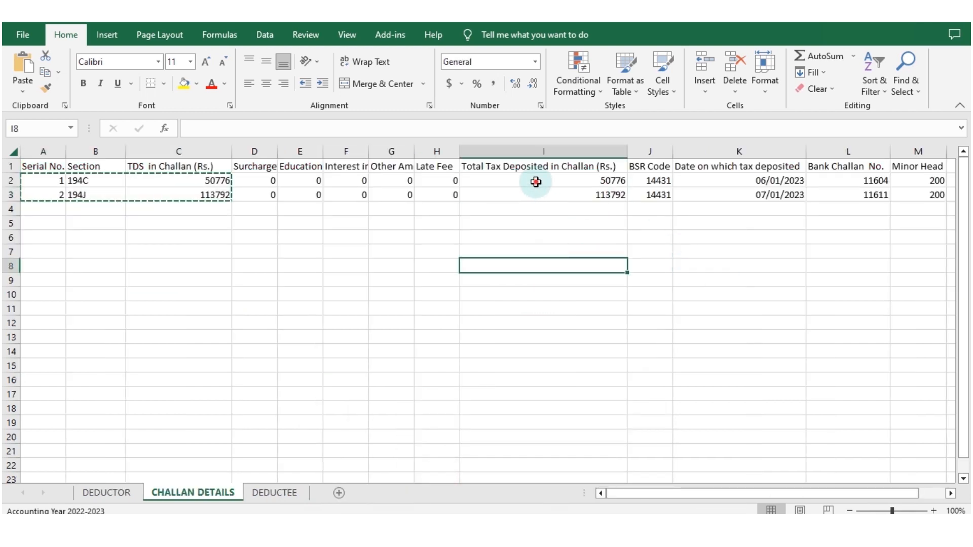
left_click_drag(535, 183, 538, 193)
key("ctrl+v")
key("ctrl+c")
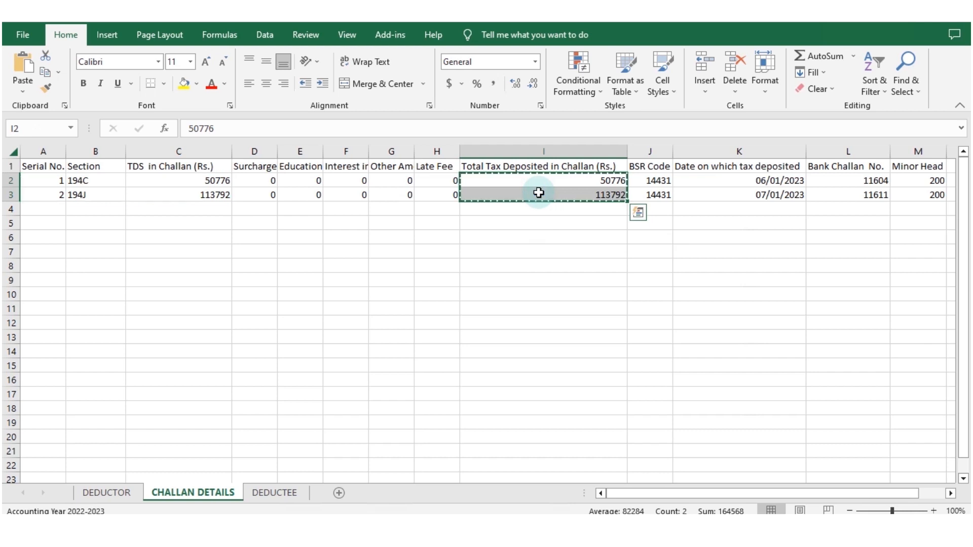
key("alt+Tab")
left_click(672, 297)
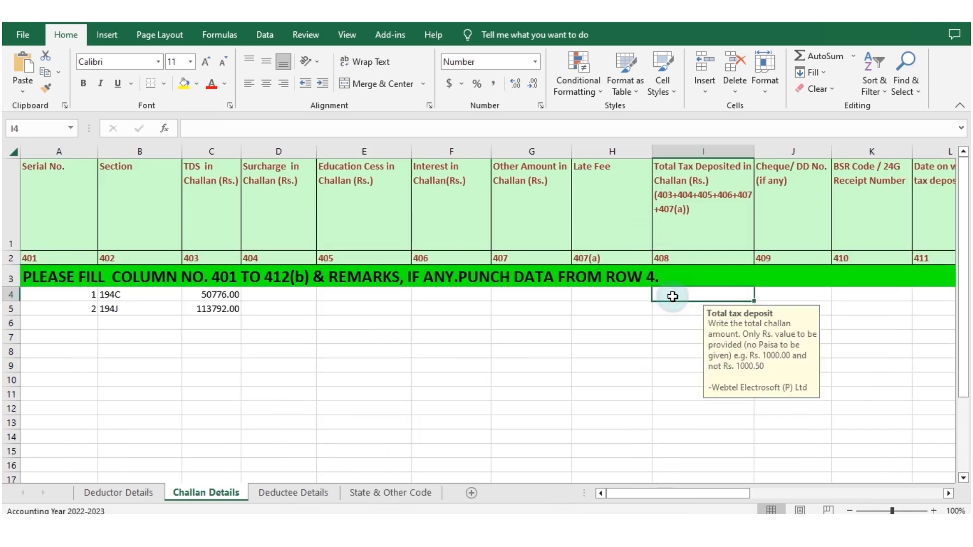
key("ctrl+v")
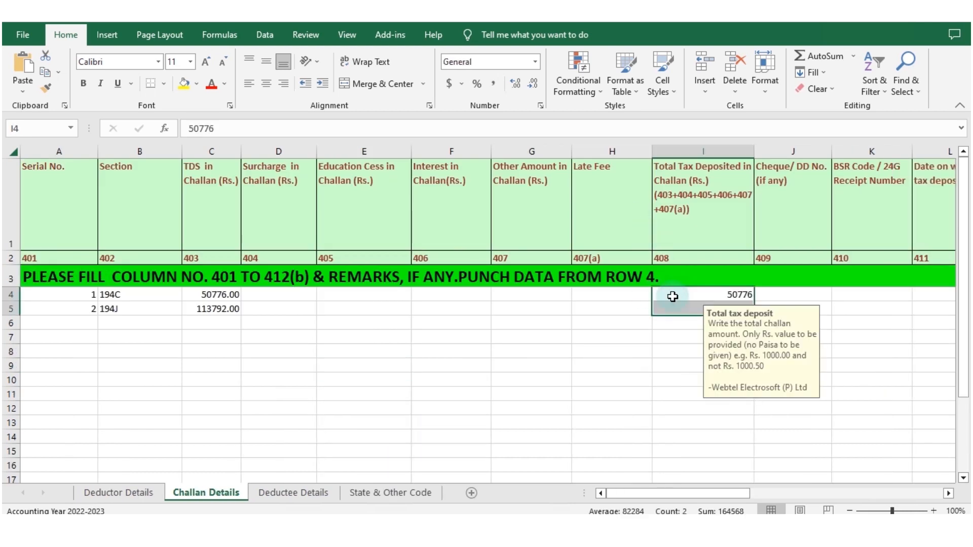
left_click(781, 294)
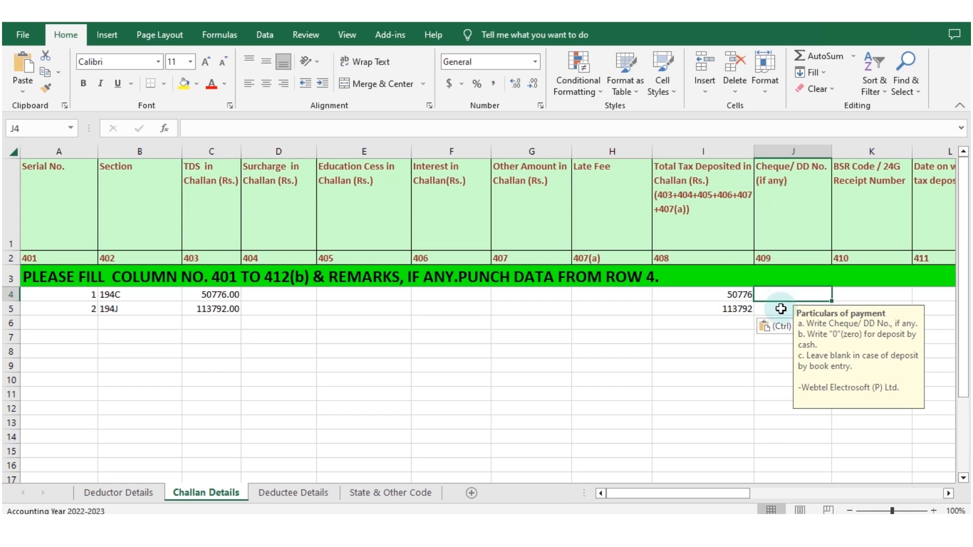
Step: Copy the BSR codes (J2:J3) from the RAW Data workbook and paste them as values from K4 of Challan Details
left_click(858, 293)
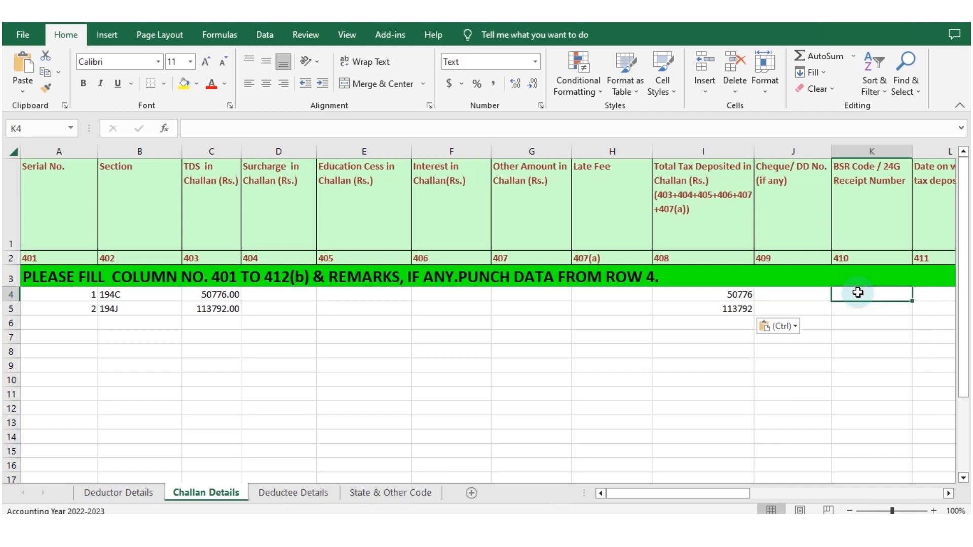
key("alt+Tab")
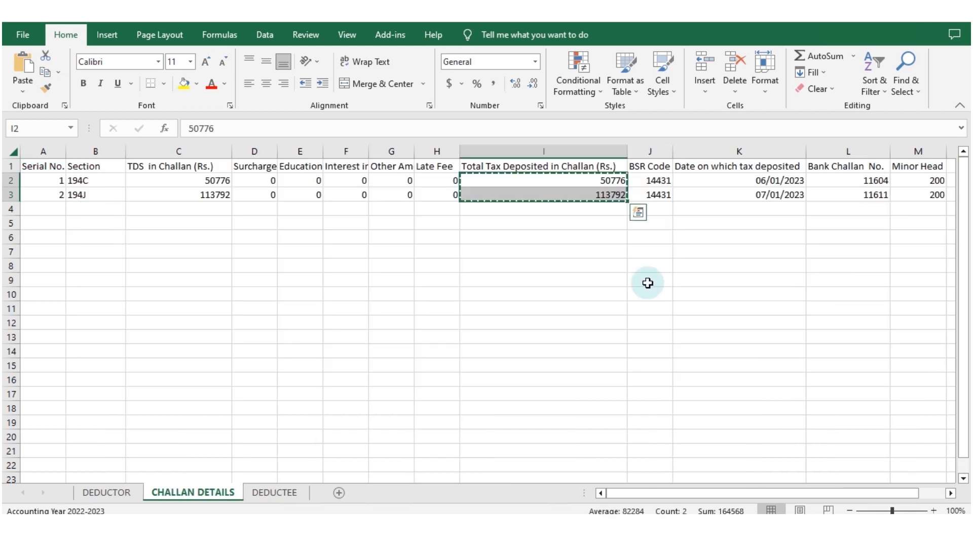
left_click(654, 181)
left_click_drag(652, 186, 654, 194)
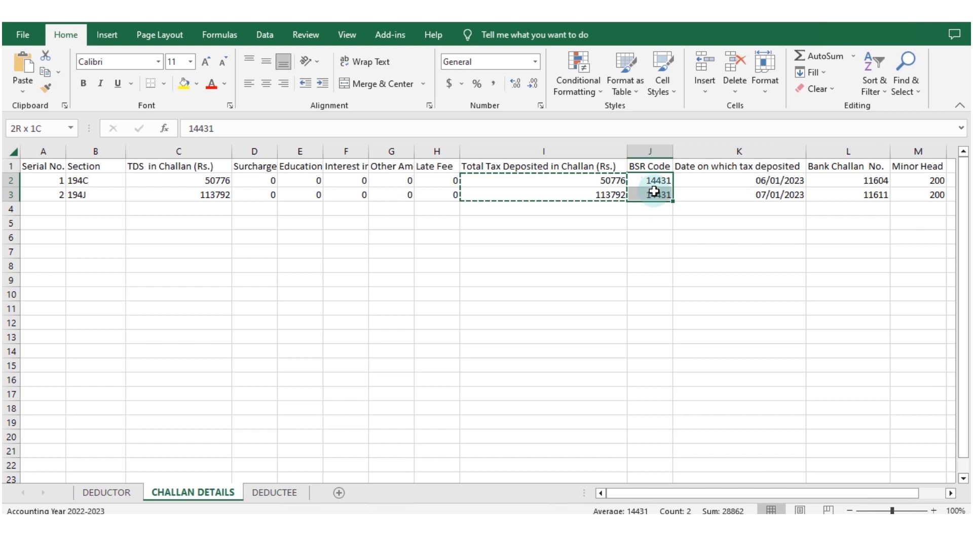
key("ctrl+c")
key("alt+Tab")
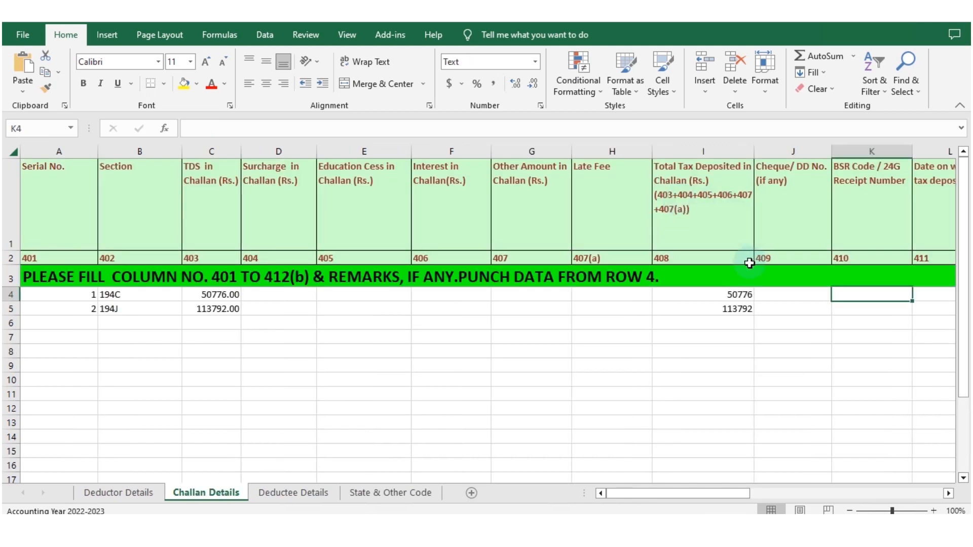
right_click(847, 291)
left_click(786, 275)
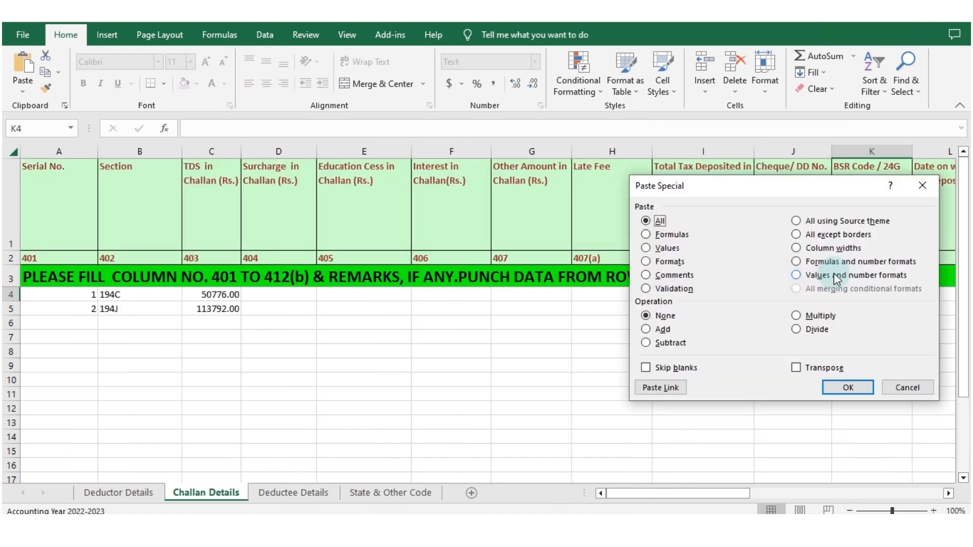
left_click(667, 248)
left_click(841, 388)
Step: Copy the tax deposit dates (K2:K3) from the RAW Data workbook and paste them as values from L4 of Challan Details
key("Right")
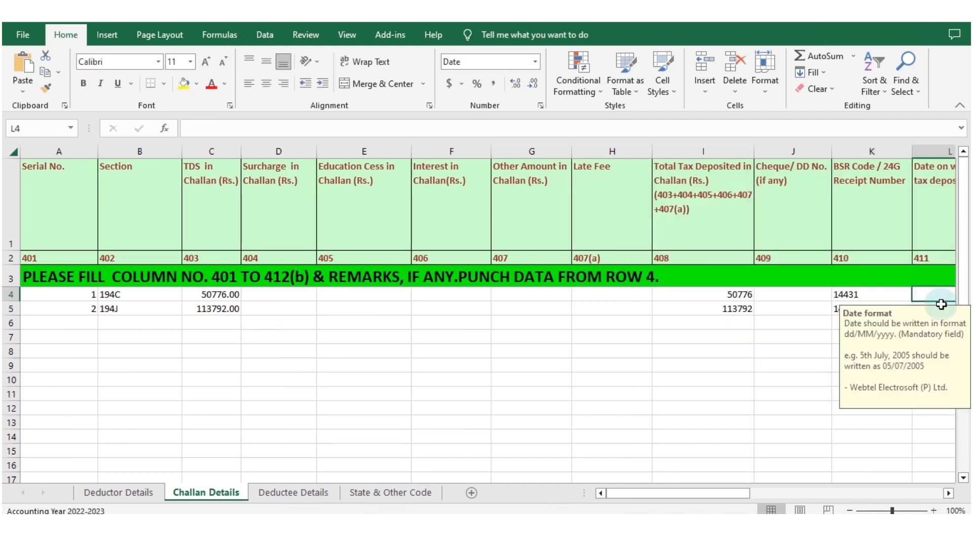
key("Right")
key("Left")
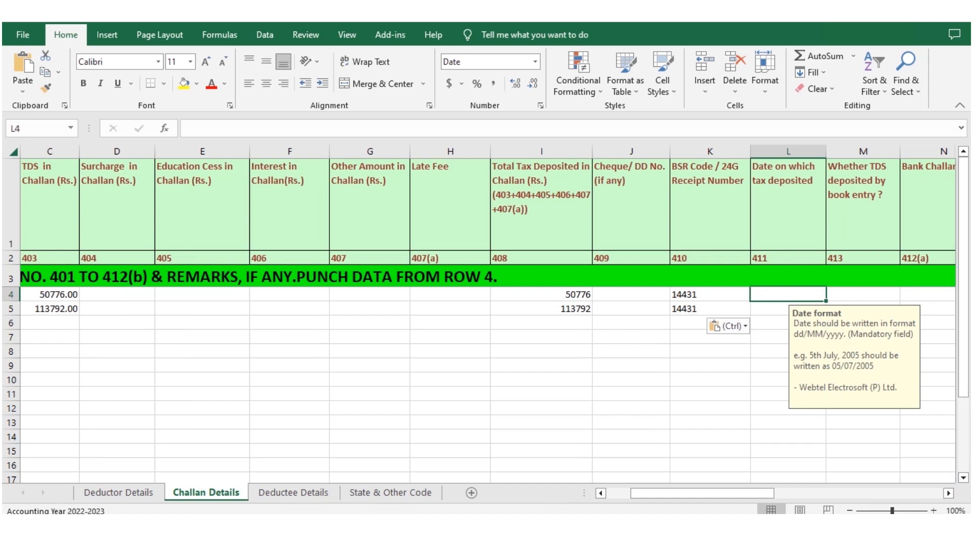
key("alt+Tab")
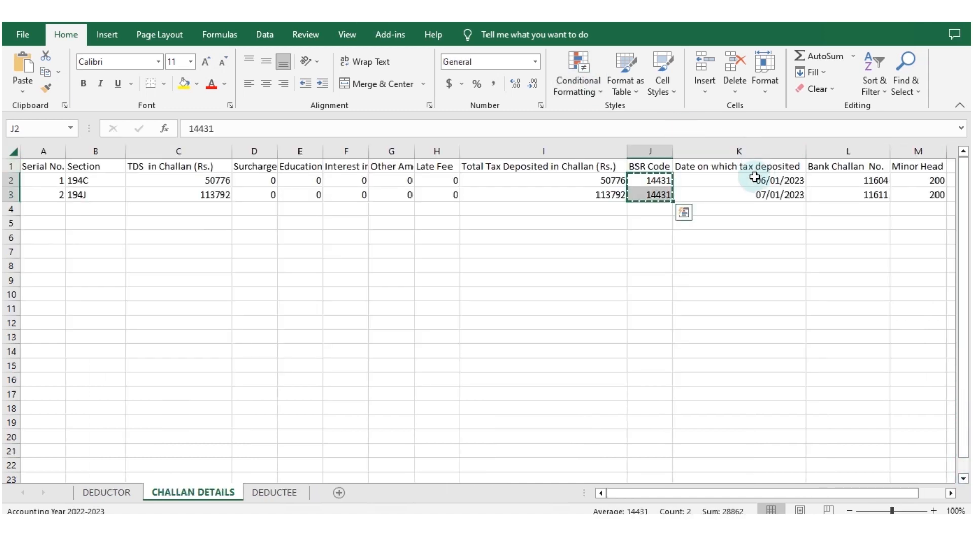
left_click_drag(740, 181, 734, 193)
key("ctrl+c")
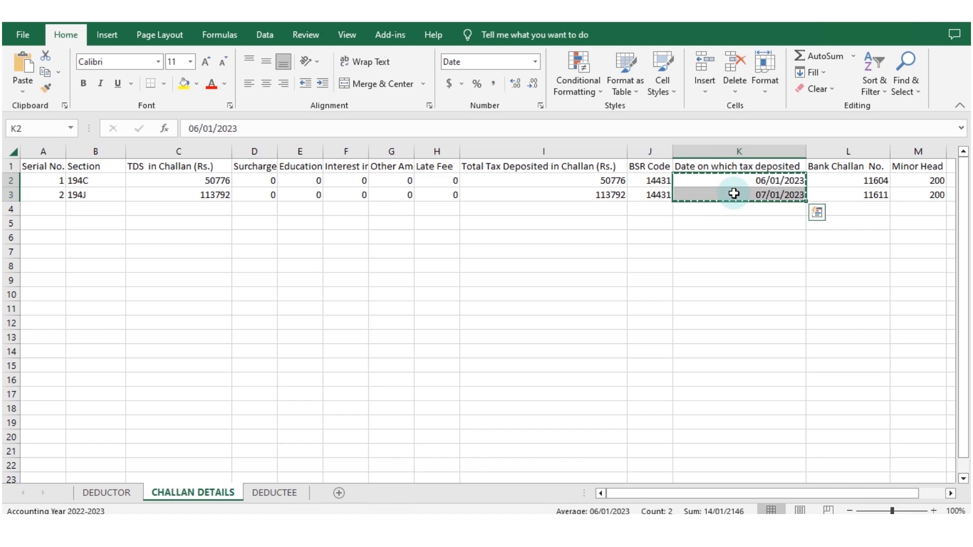
key("alt+Tab")
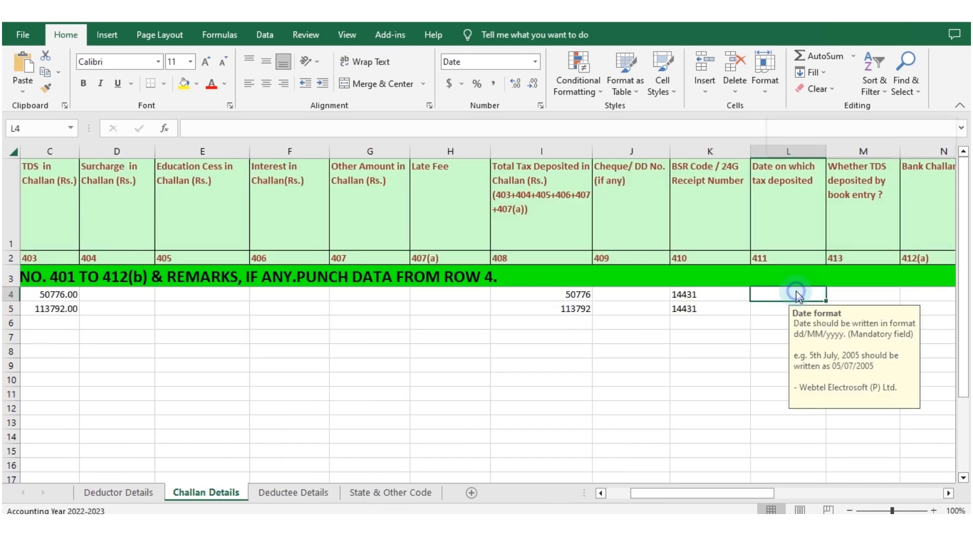
right_click(796, 290)
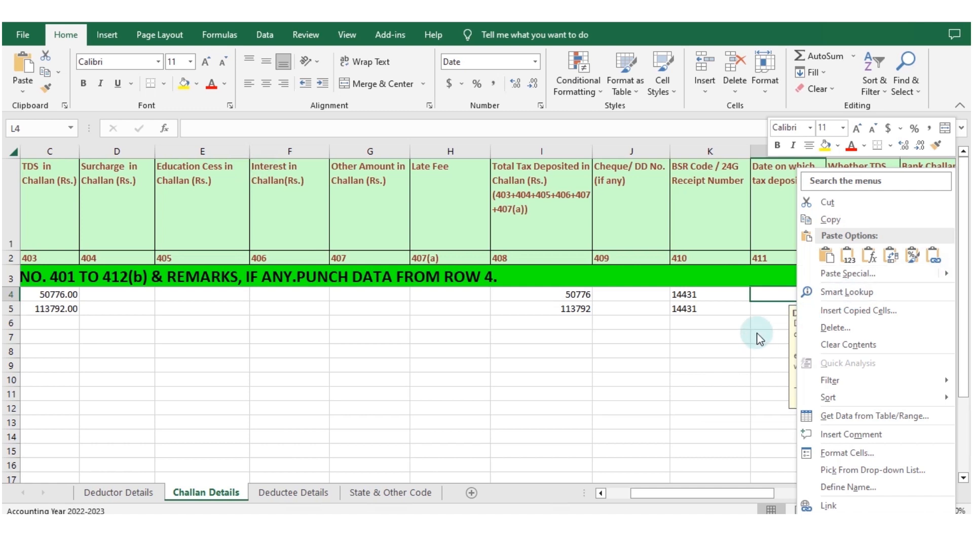
left_click(861, 273)
left_click(692, 251)
left_click(870, 389)
Step: Enter N for both challans (M4 and M5) in the column asking whether TDS was deposited by book entry
left_click(863, 294)
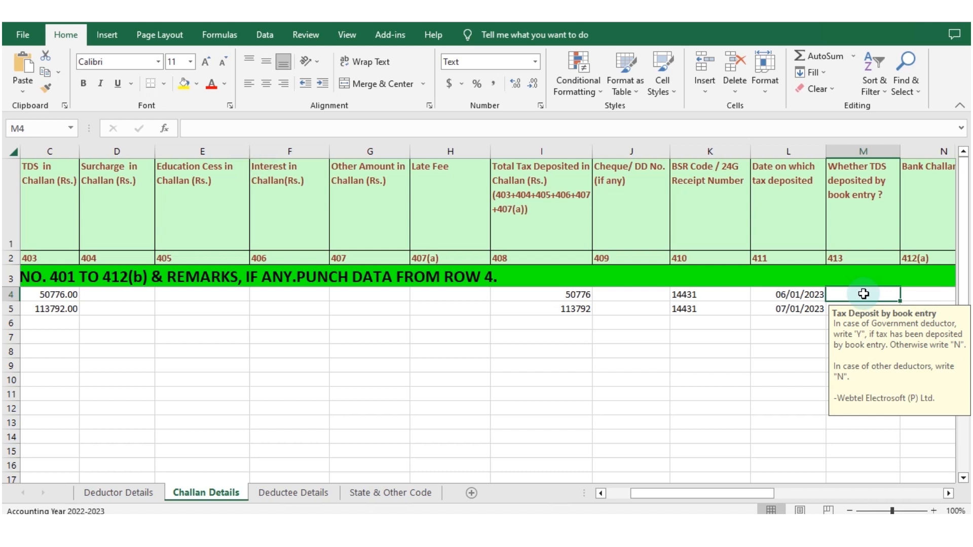
type("N")
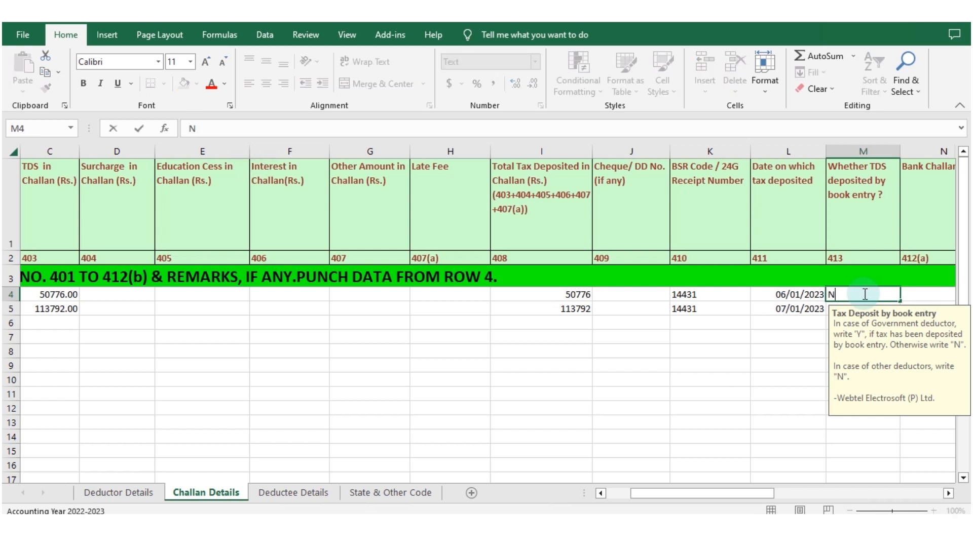
key("Return")
type("N")
key("Tab")
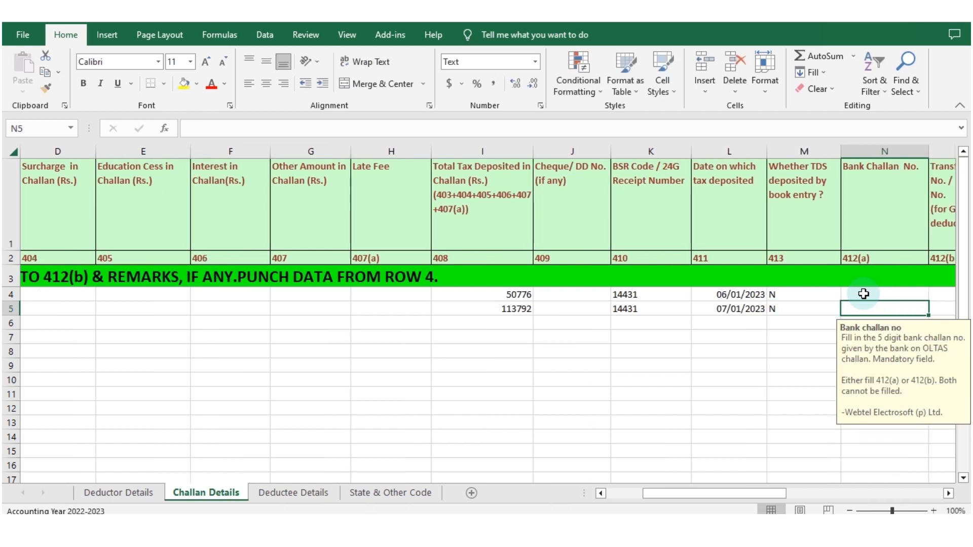
Step: Copy the bank challan numbers (L2:L3) from the RAW Data workbook and paste them from N4 of Challan Details
left_click(863, 294)
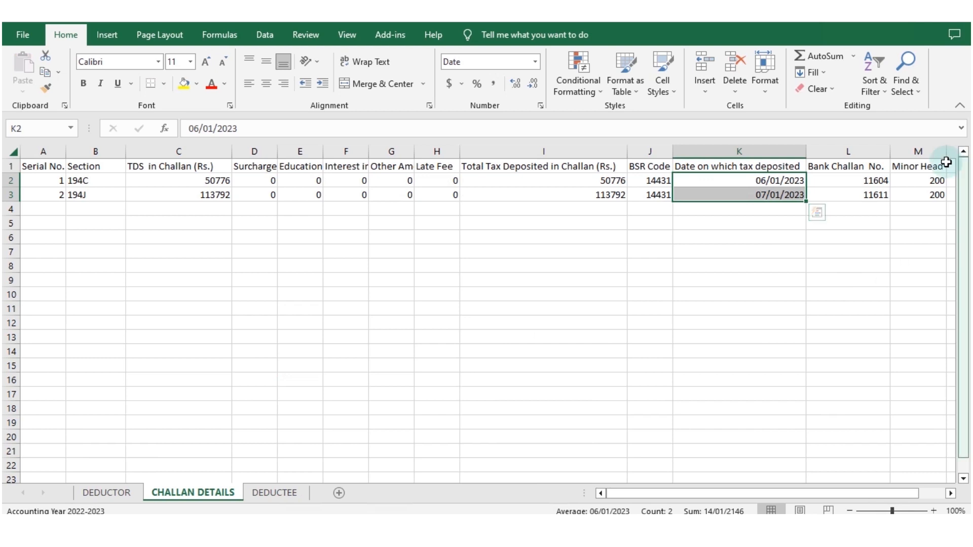
left_click_drag(854, 179, 858, 190)
key("ctrl+c")
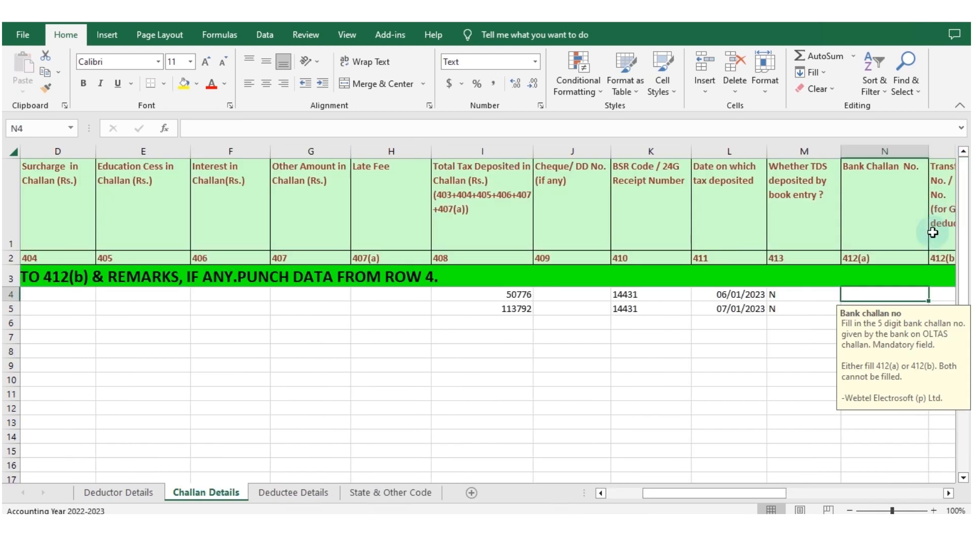
key("ctrl+v")
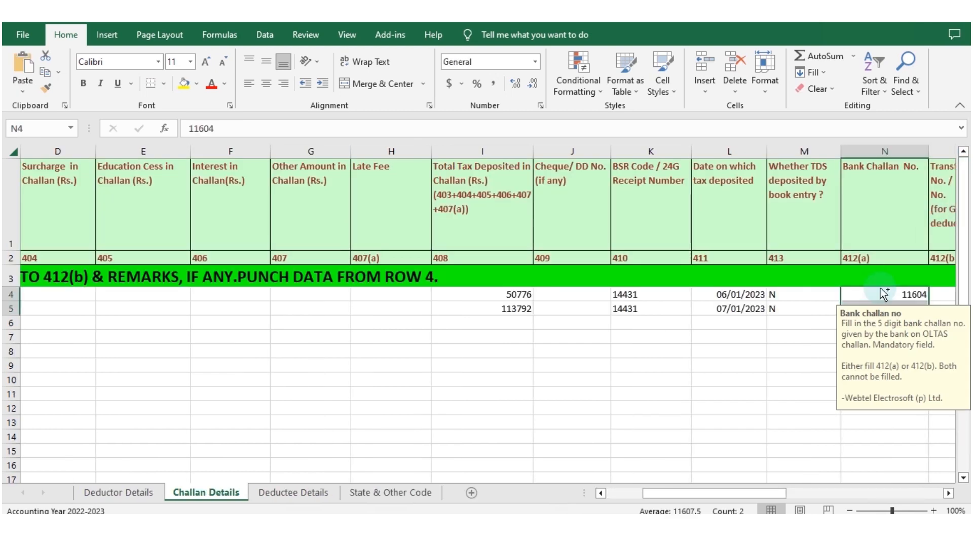
Step: Enter minor head 200 for both challans in Q4 and Q5 of Challan Details, leaving the transfer voucher and remarks columns blank
left_click(942, 293)
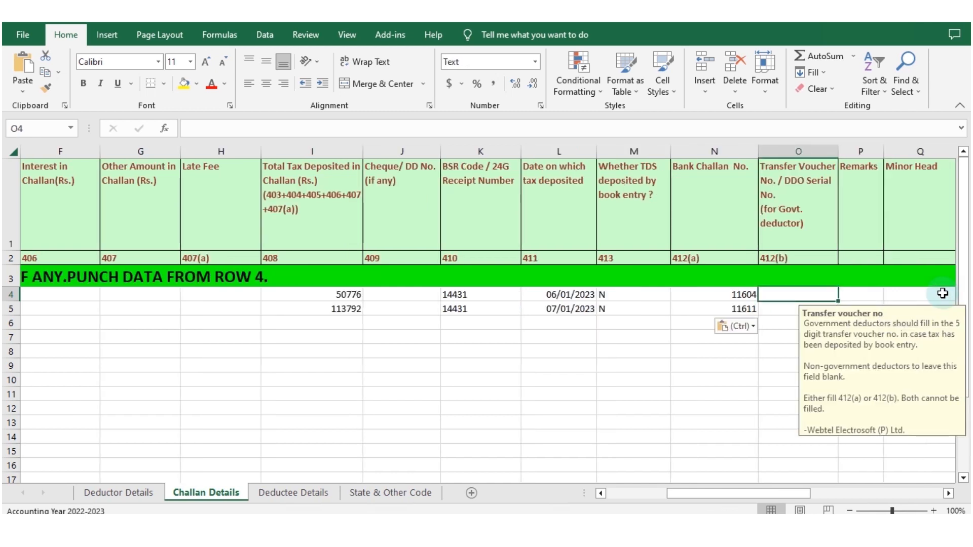
key("Right")
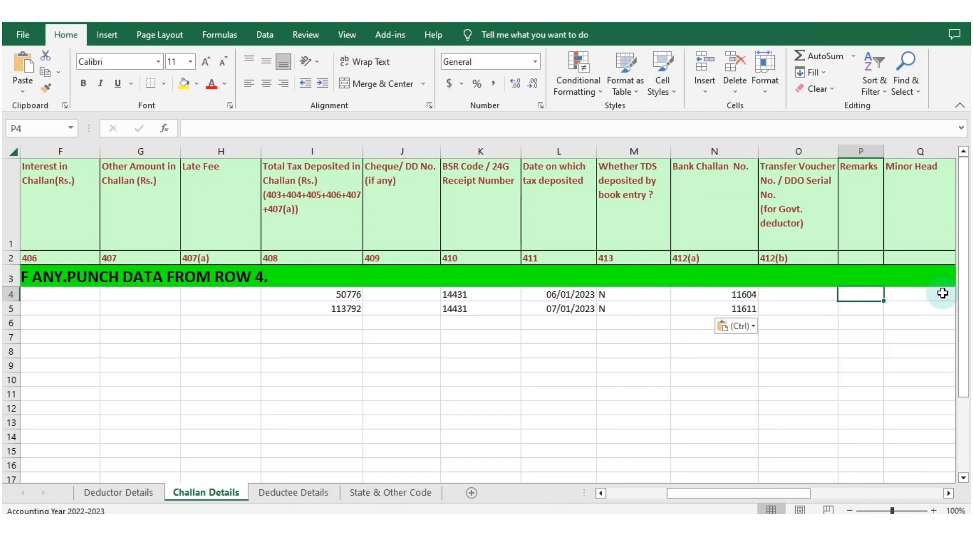
key("Right")
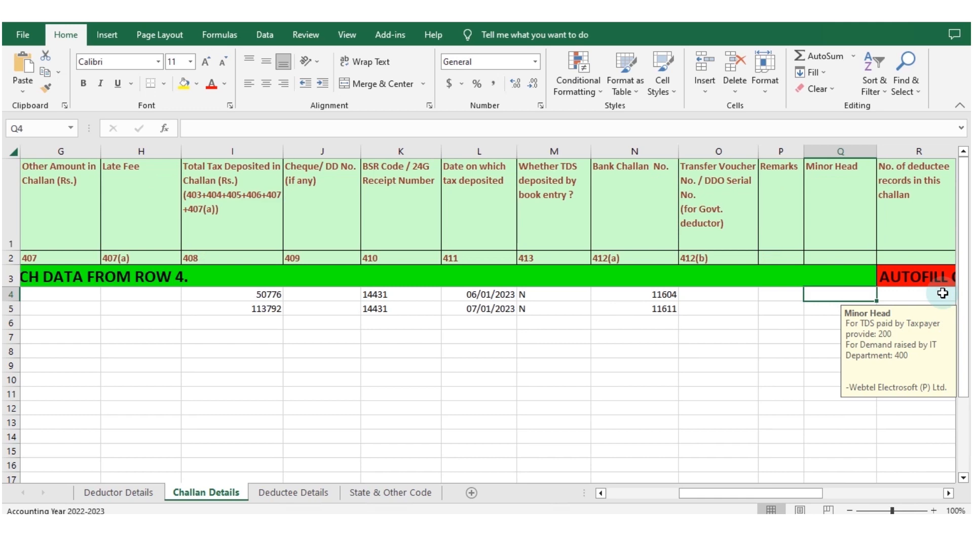
type("200")
key("Return")
type("200")
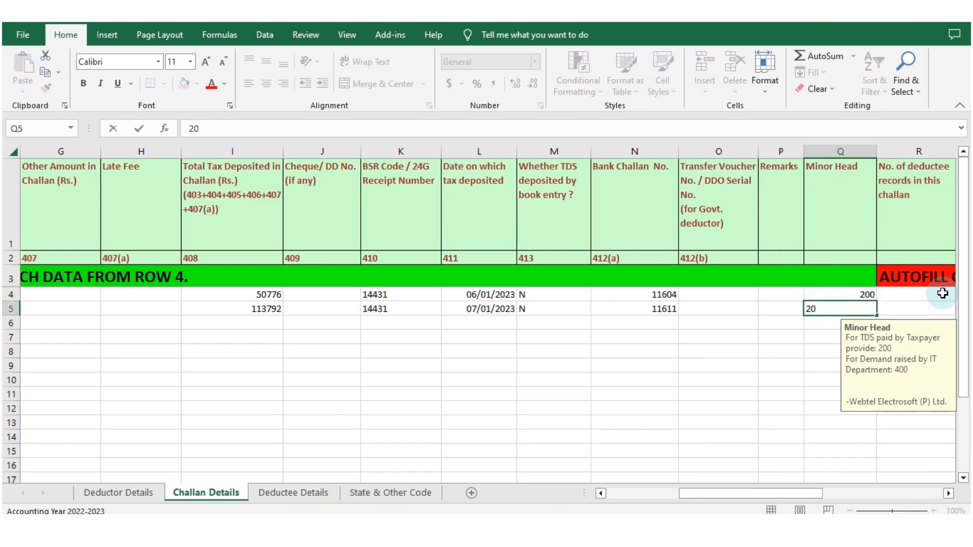
key("Return")
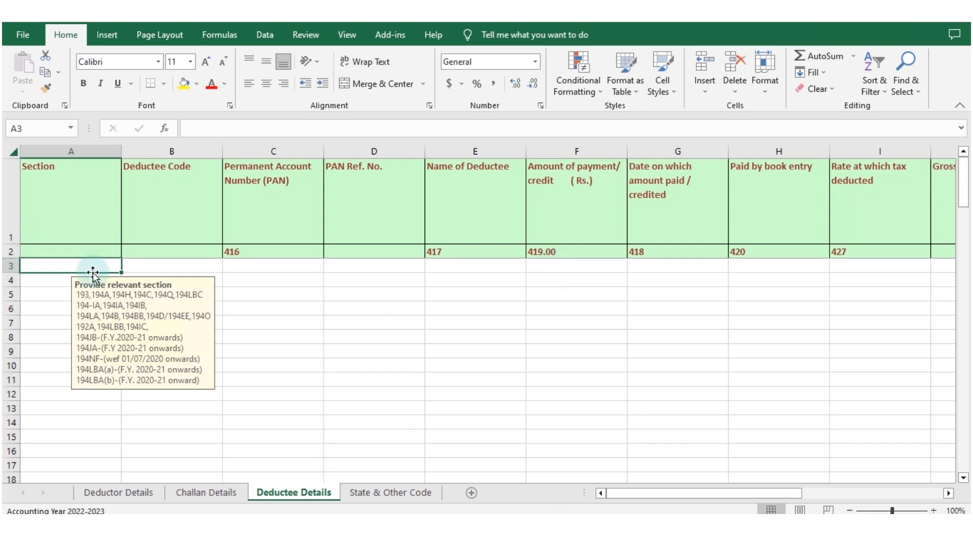
Step: Review the entry instructions for the Deductee Details columns from deductee code through the rate at which tax is deducted
left_click(165, 268)
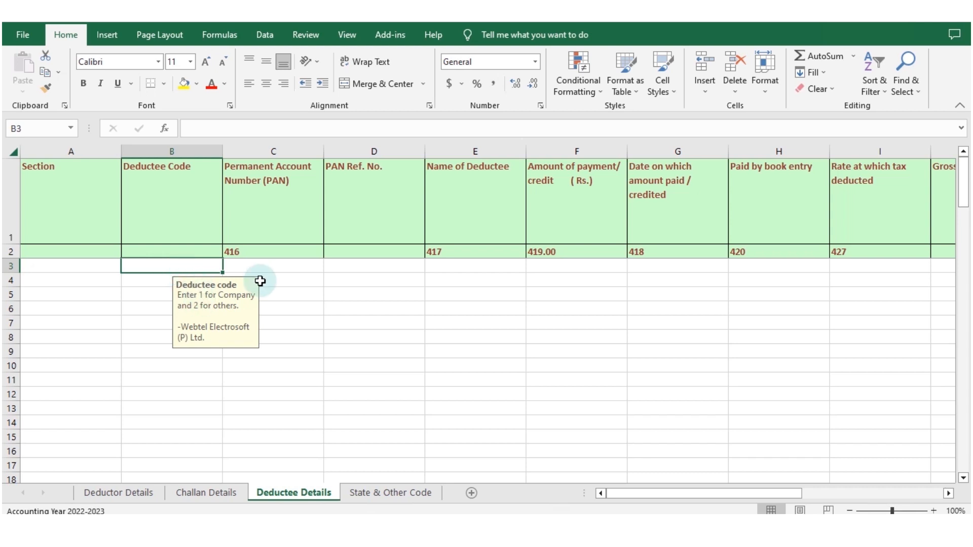
left_click(254, 263)
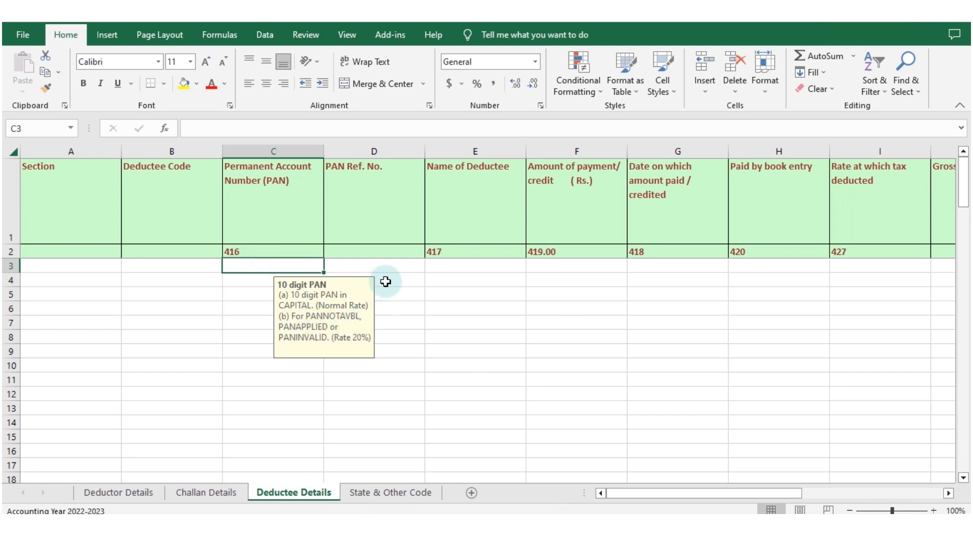
left_click(381, 269)
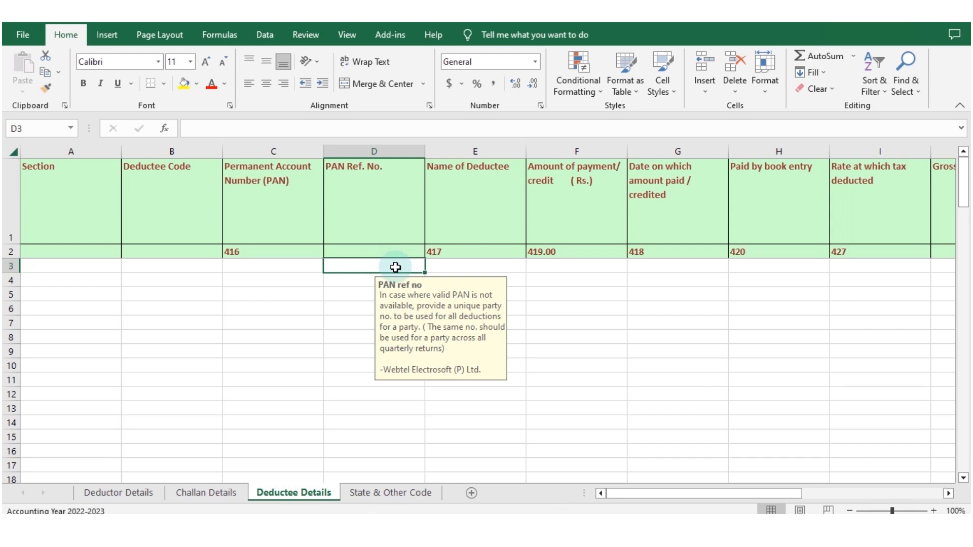
left_click(461, 266)
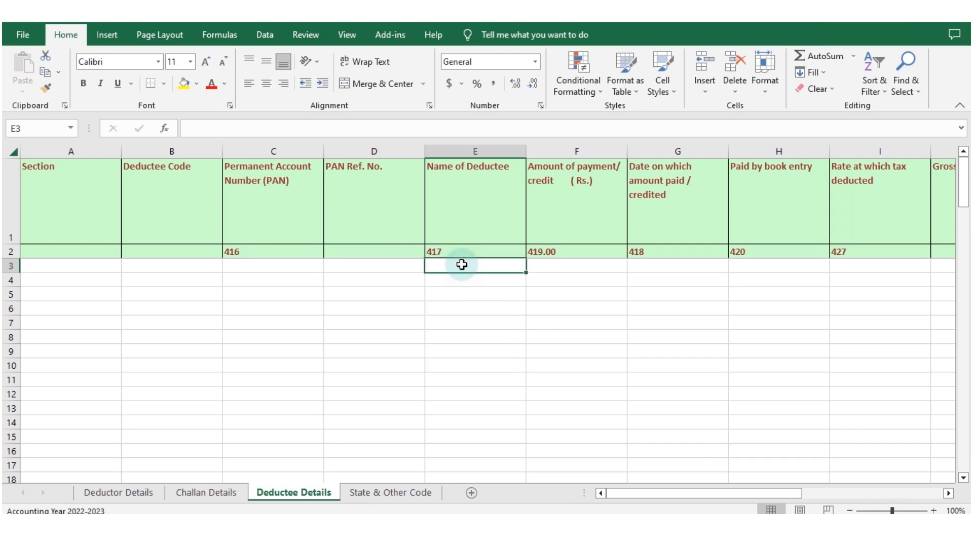
left_click(487, 240)
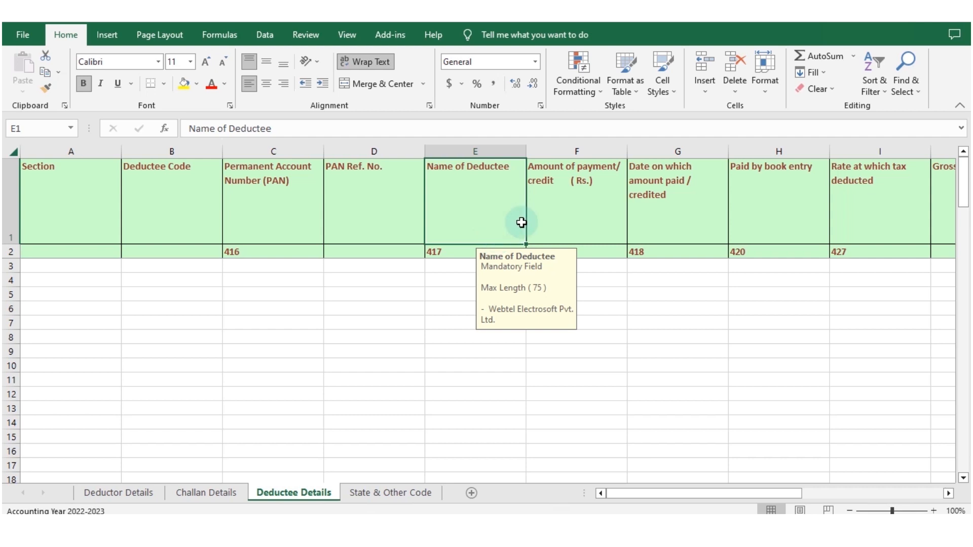
left_click(565, 209)
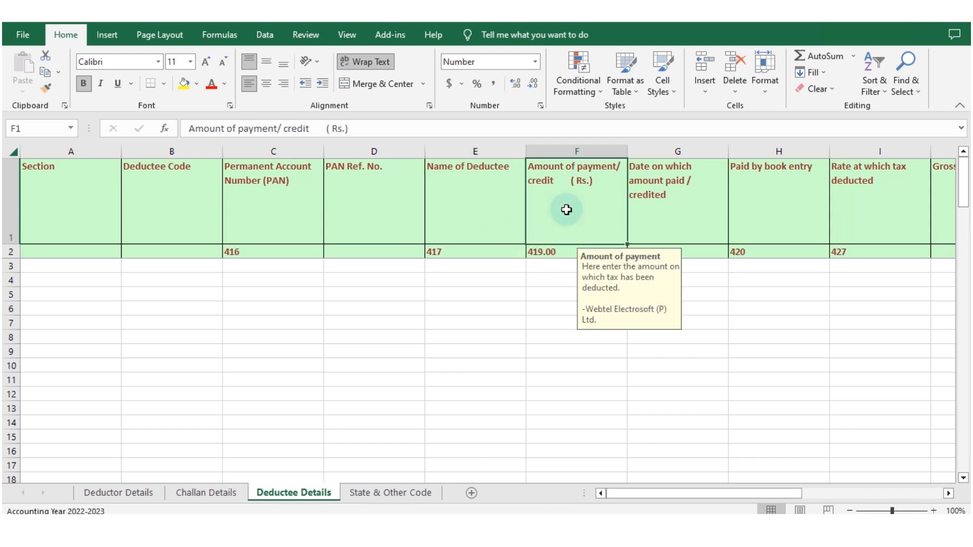
left_click(652, 208)
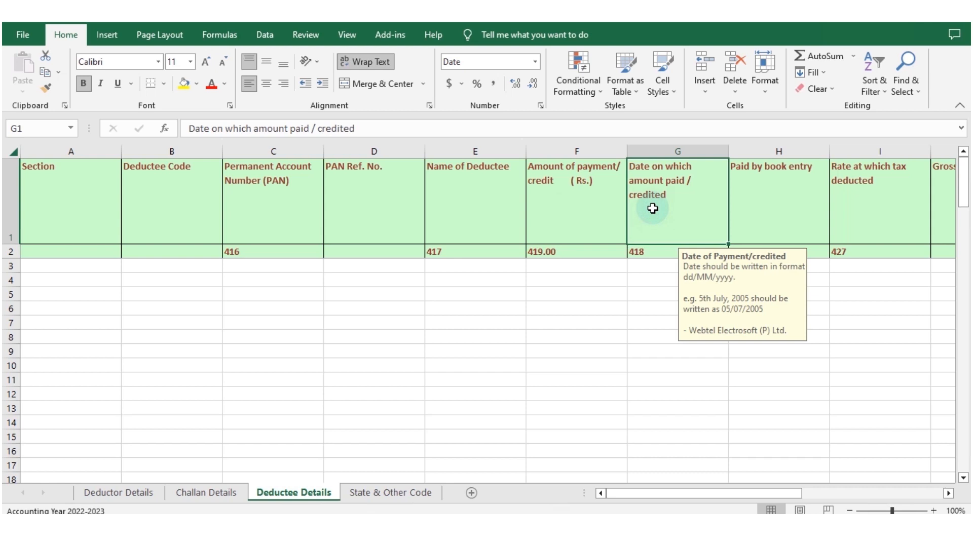
left_click(801, 201)
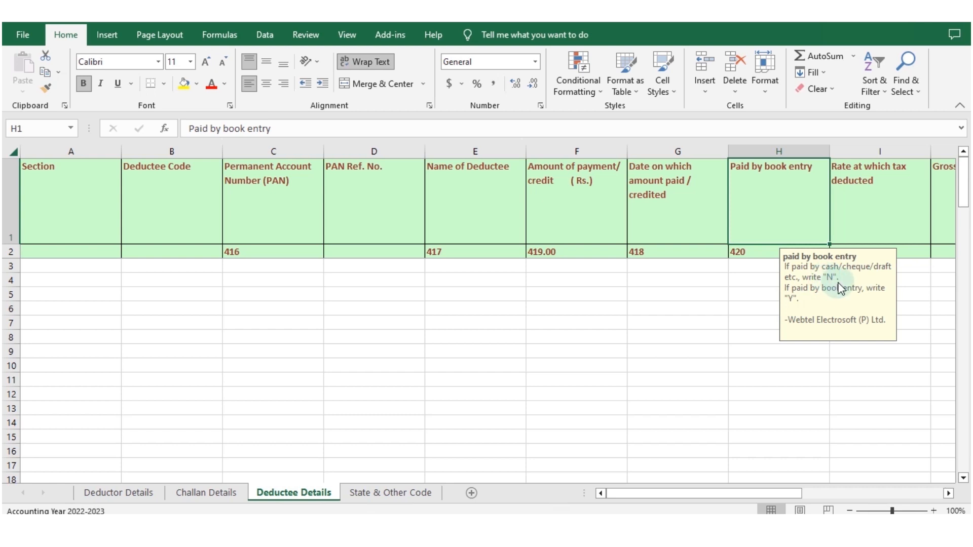
left_click(882, 265)
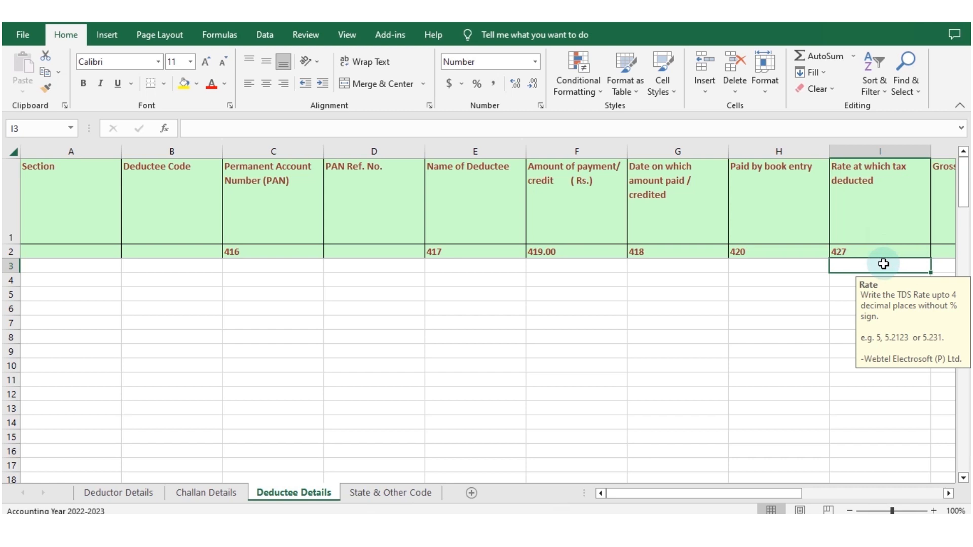
Step: Copy the sections and deductee codes (A2:B65) from the RAW Data workbook and paste them as values from A3 of Deductee Details
left_click(90, 263)
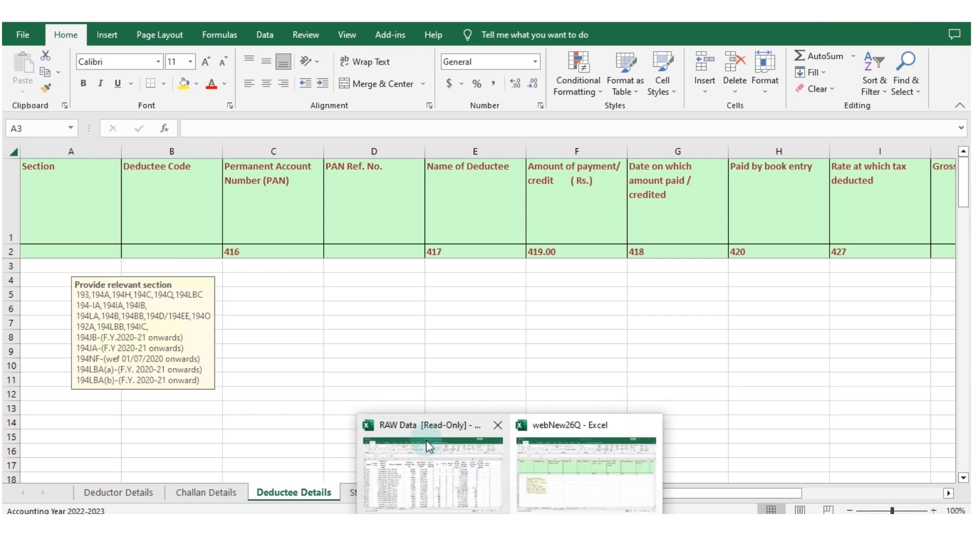
left_click(427, 440)
key("ctrl+c")
key("alt+Tab")
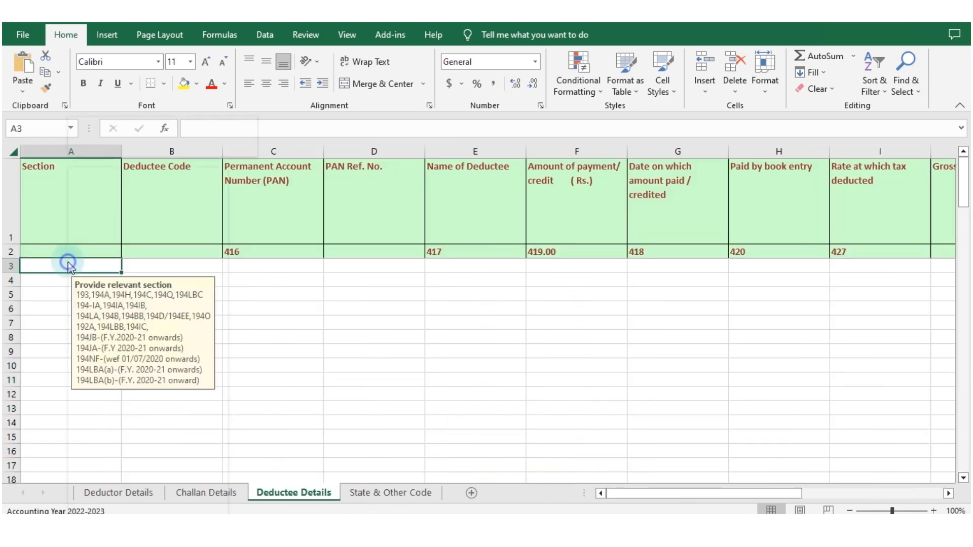
right_click(68, 264)
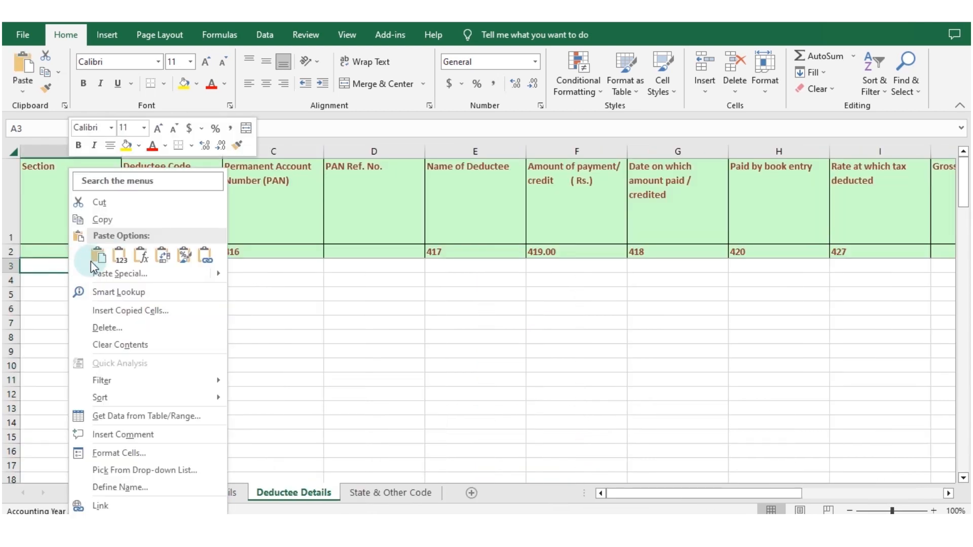
left_click(120, 258)
Step: Copy the deductees' PANs (C2:C65) from the RAW Data workbook and paste them from C3 of Deductee Details
left_click(261, 267)
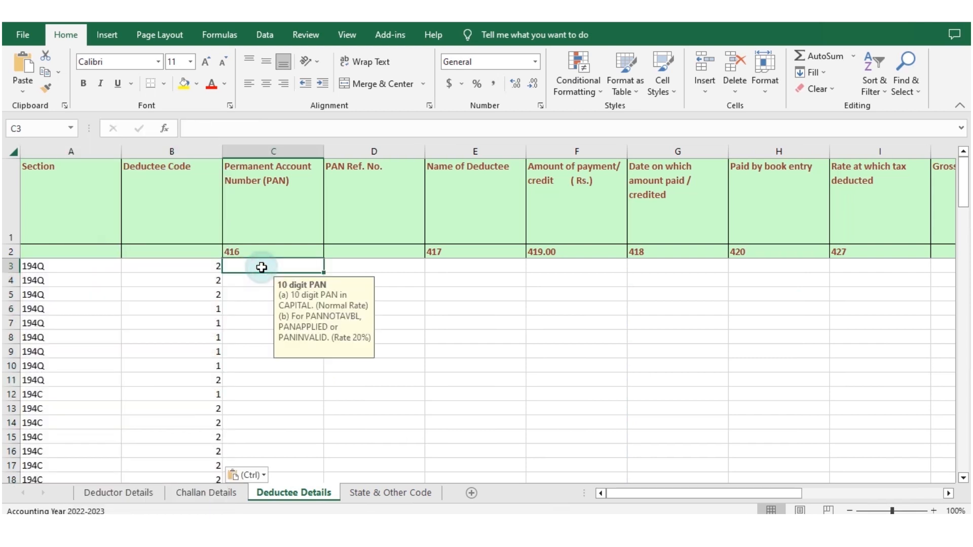
key("alt+Tab")
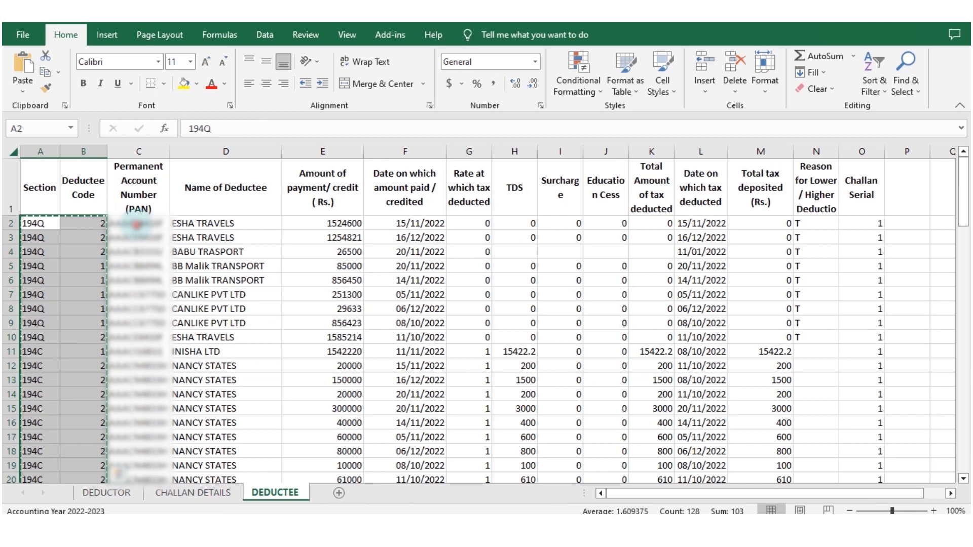
left_click(137, 223)
left_click_drag(136, 223, 152, 274)
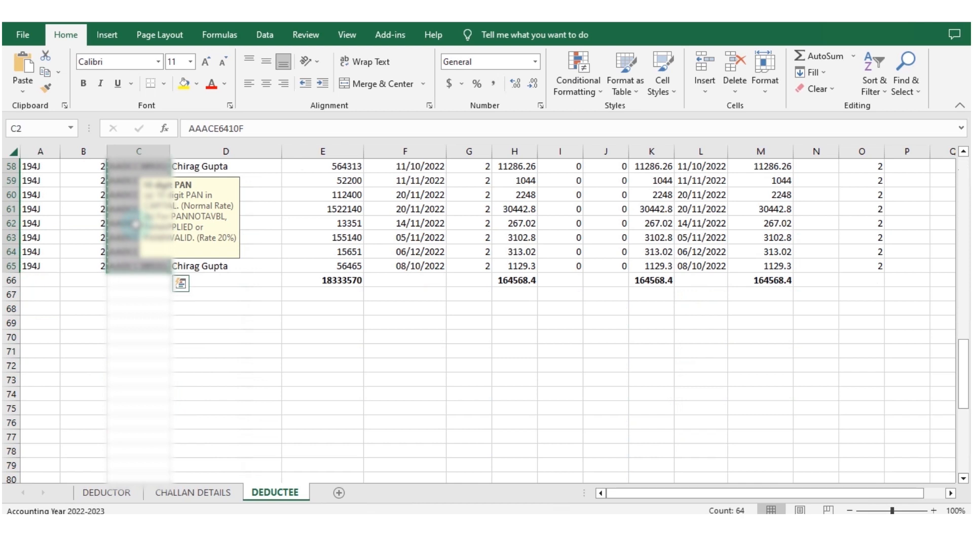
key("ctrl+c")
key("alt+Tab")
key("ctrl+v")
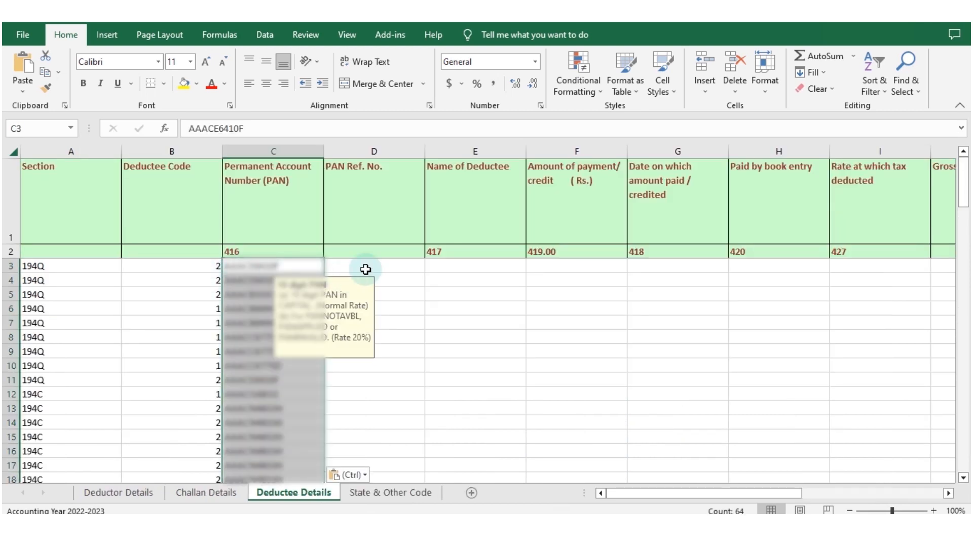
Step: Copy the deductee names (D2:D65) from the RAW Data workbook and paste them as values from E3 of Deductee Details, leaving PAN Ref. No. blank
left_click(365, 268)
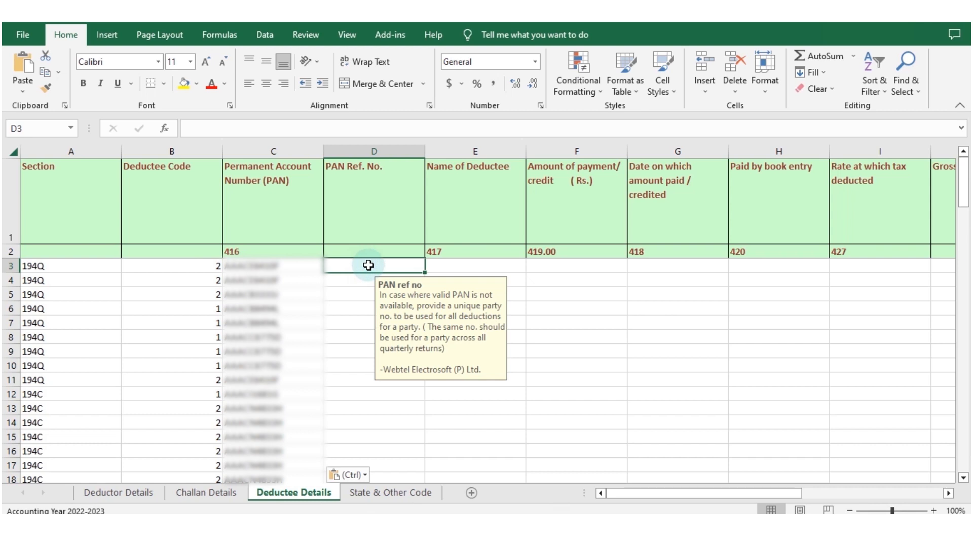
left_click(469, 266)
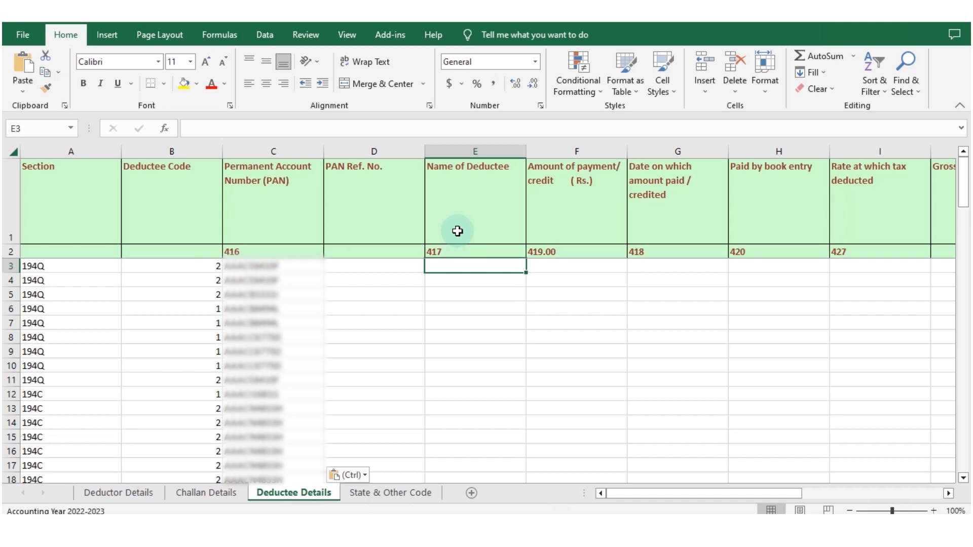
key("alt+Tab")
scroll(382, 233, "up", 13)
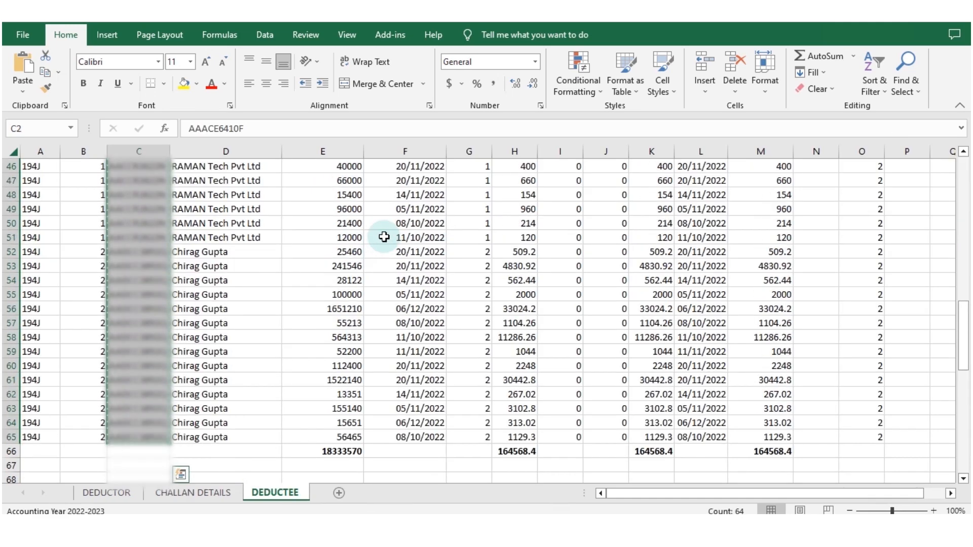
scroll(384, 237, "up", 6)
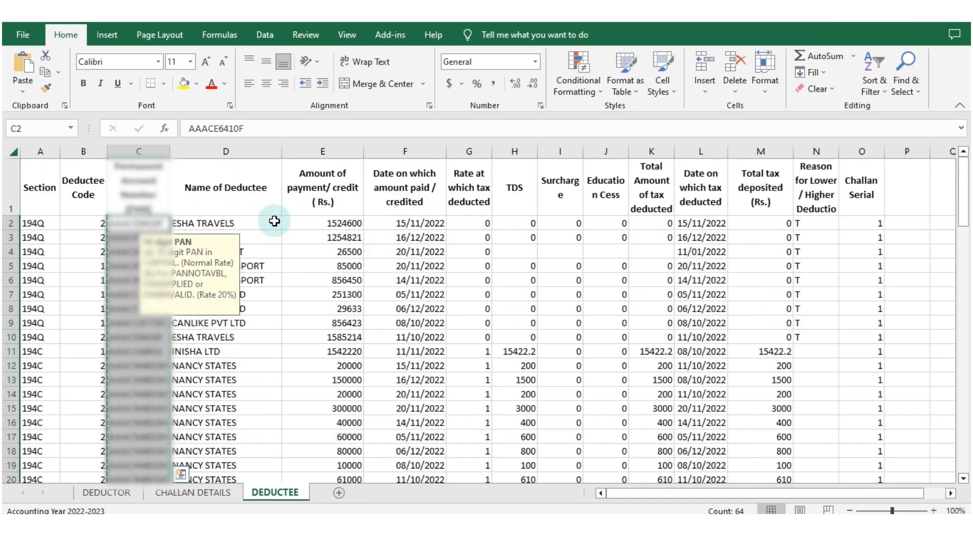
left_click(275, 221)
key("shift+Down")
key("shift+Down")
key("shift+Down")
key("shift+Down")
key("shift+Down")
key("shift+Down")
key("shift+Down")
key("shift+Down")
key("shift+Down")
key("shift+Down")
key("shift+Down")
key("shift+Down")
key("shift+Down")
key("shift+Down")
key("shift+Down")
key("shift+Down")
key("shift+Down")
key("shift+Down")
key("shift+Down")
key("shift+Down")
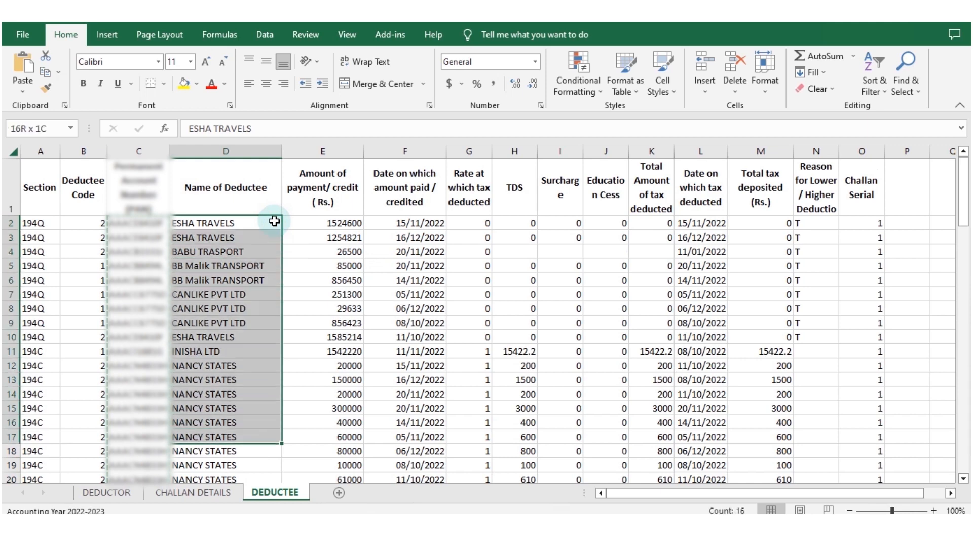
key("shift+Down")
key("shift+Down")
key("shift+Down")
key("shift+Down")
key("shift+Down")
key("shift+Down")
key("shift+Down")
key("shift+Down")
key("shift+Down")
key("shift+Down")
key("shift+Down")
key("shift+Down")
key("shift+Down")
key("shift+Down")
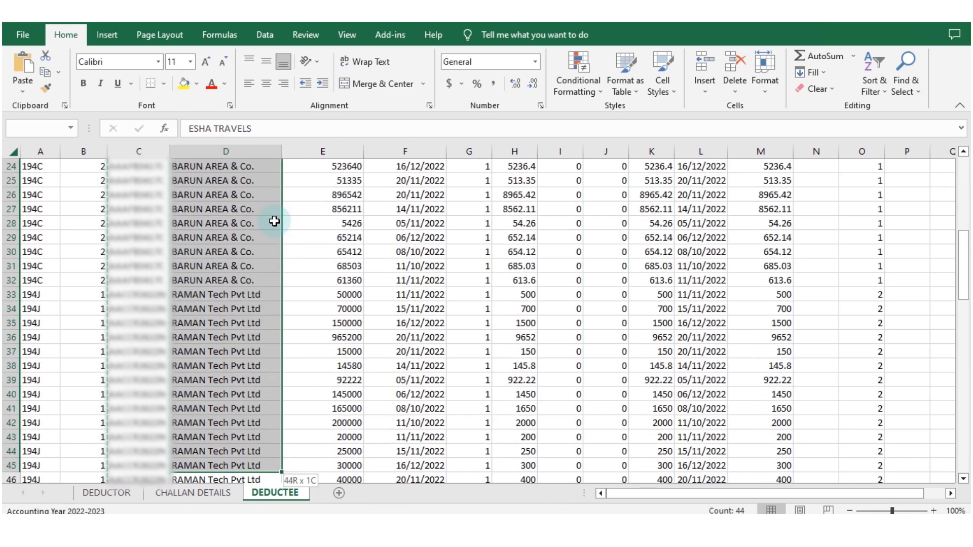
key("shift+Down")
key("shift+Down")
key("shift+Down")
key("shift+Down")
key("shift+Down")
key("shift+Down")
key("shift+Down")
key("shift+Down")
key("shift+Down")
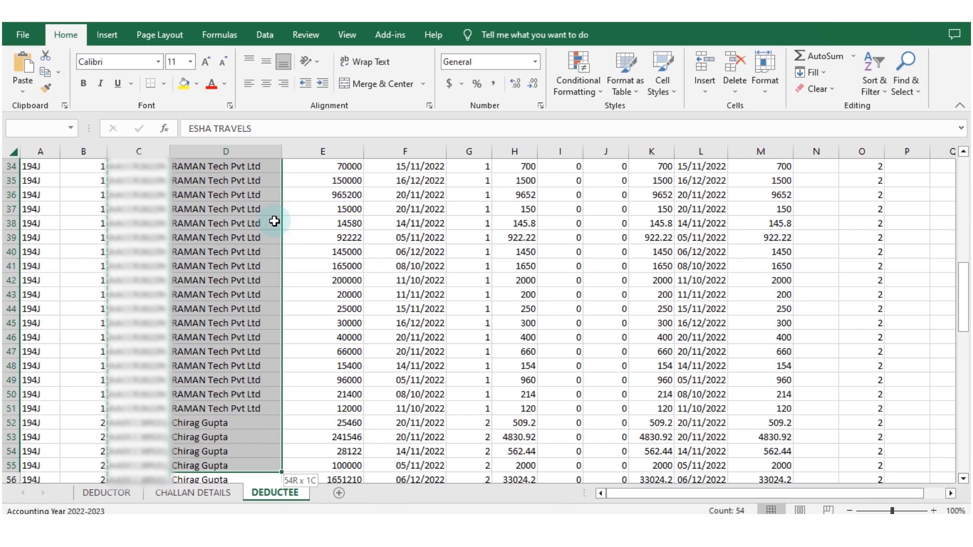
key("shift+Down")
key("shift+Down")
key("shift+Down")
key("shift+Down")
key("shift+Down")
key("shift+Down")
key("shift+Down")
key("shift+Down")
key("shift+Down")
key("shift+Down")
key("shift+Down")
key("shift+Down")
key("shift+Down")
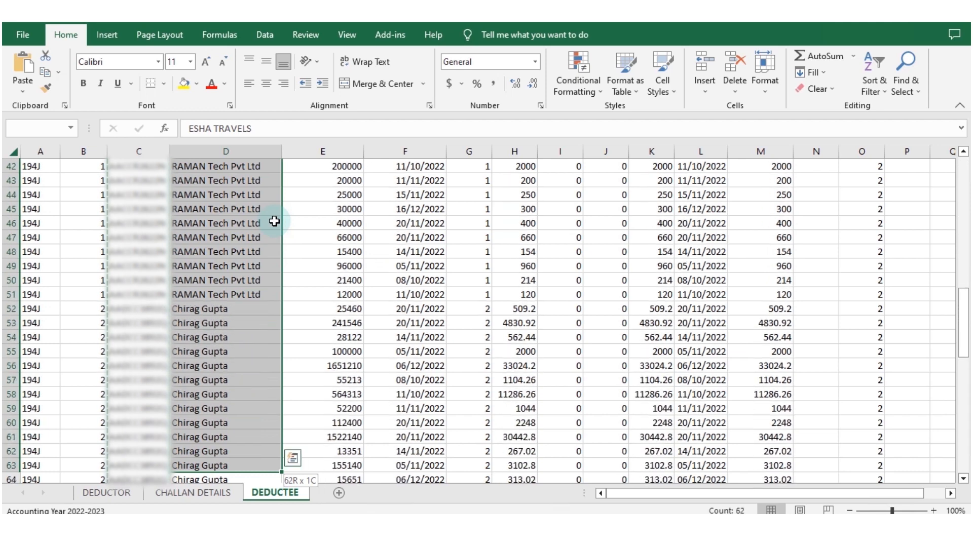
key("shift+Up")
key("shift+Up")
key("shift+Up")
key("shift+Up")
key("shift+Up")
key("shift+Up")
key("shift+Up")
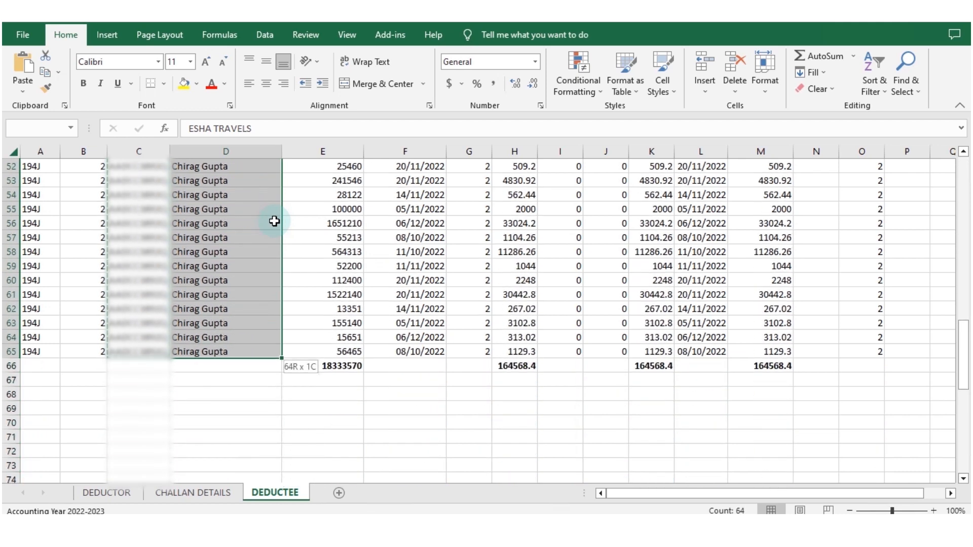
key("ctrl+c")
key("alt+Tab")
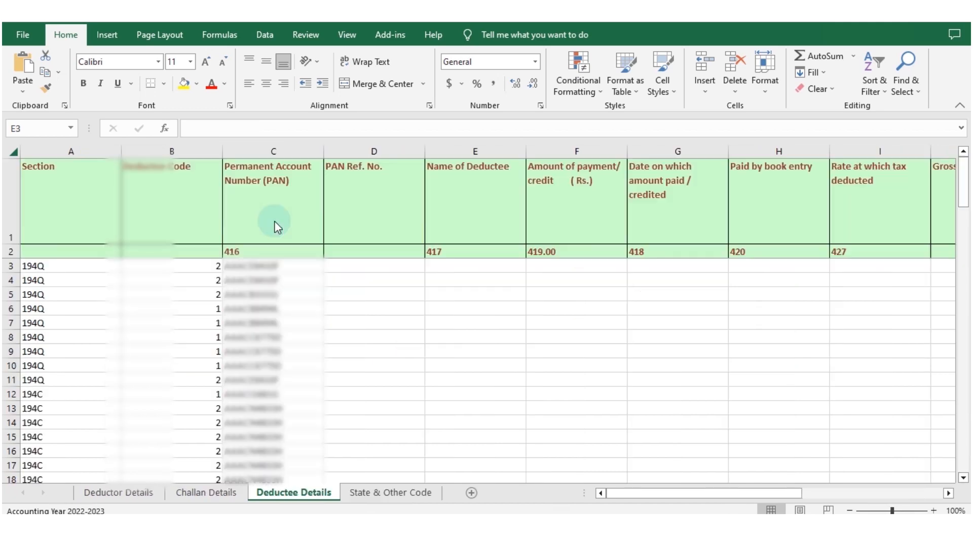
right_click(469, 263)
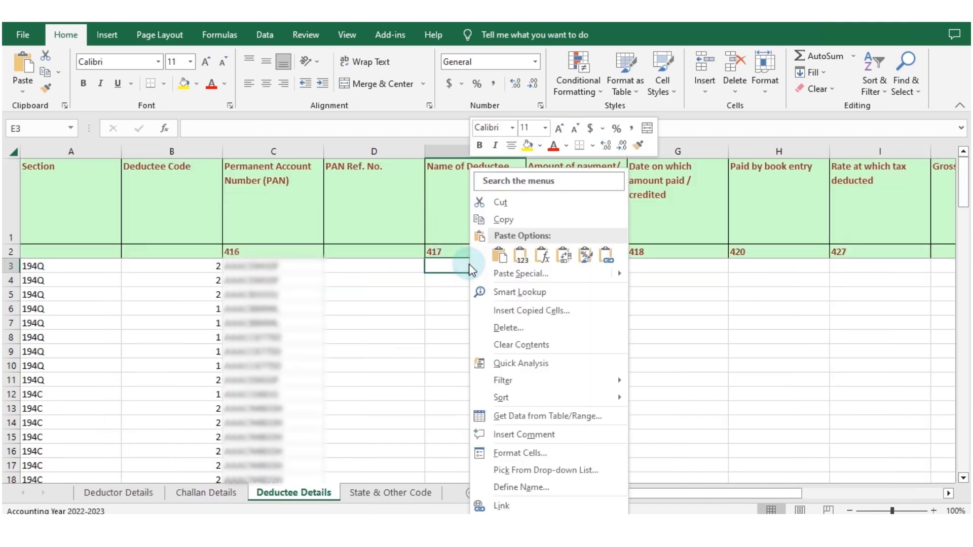
left_click(524, 258)
Step: Copy the payment amounts (E2:E65) from the RAW Data workbook and paste them as values from F3 of Deductee Details
left_click(572, 265)
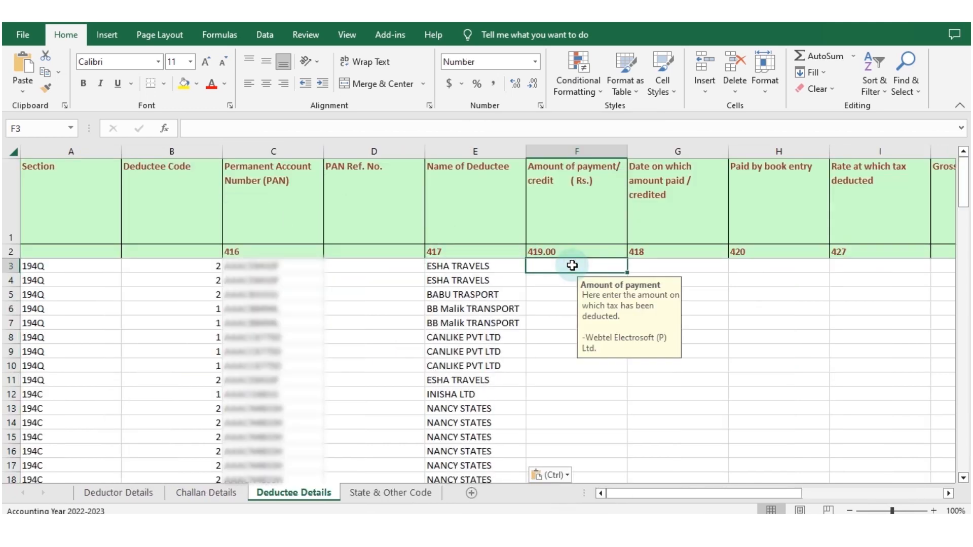
key("alt+Tab")
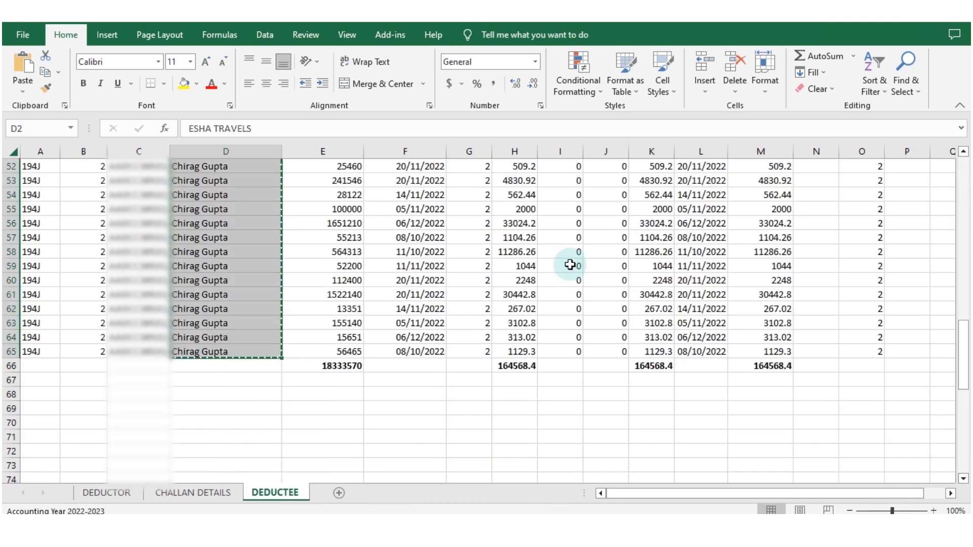
scroll(383, 233, "up", 13)
scroll(383, 234, "up", 4)
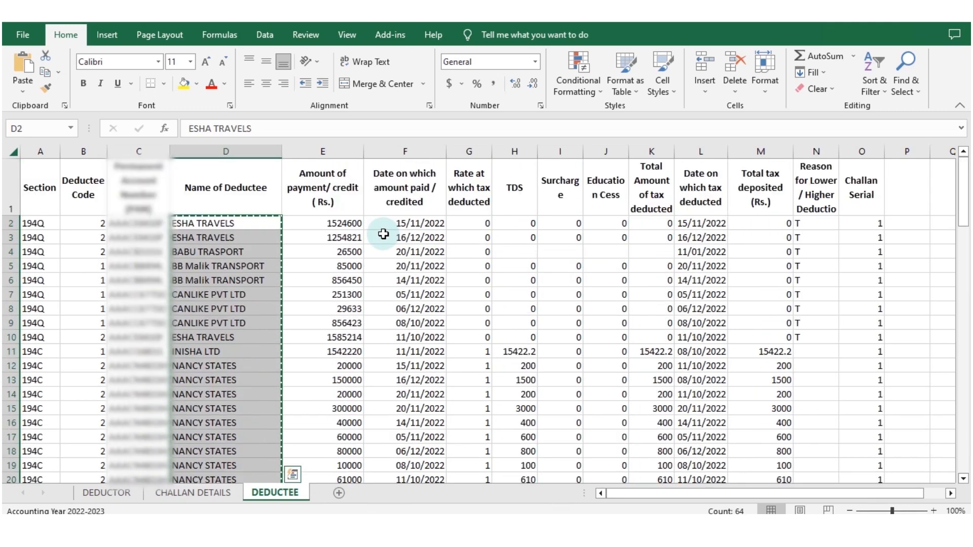
left_click_drag(341, 222, 344, 436)
key("ctrl+c")
key("alt+Tab")
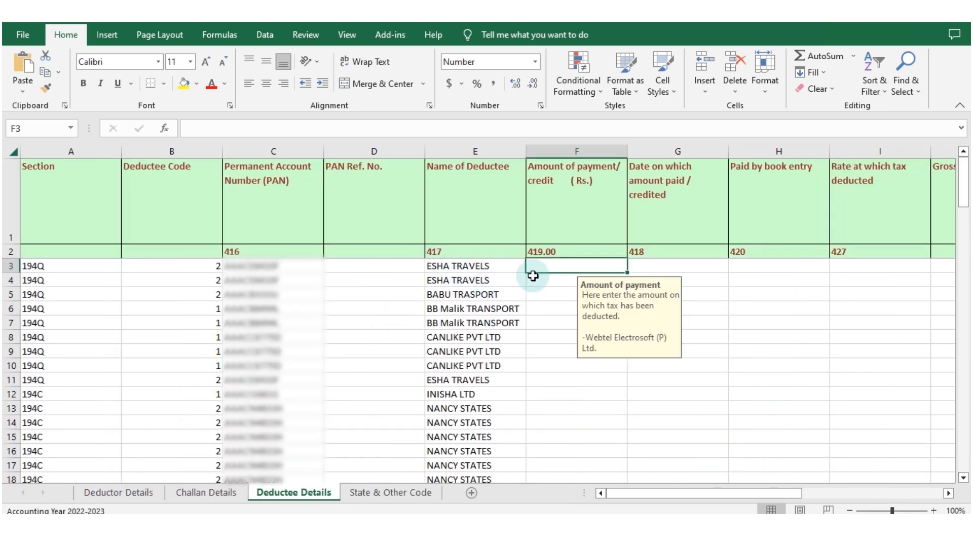
right_click(561, 263)
left_click(612, 258)
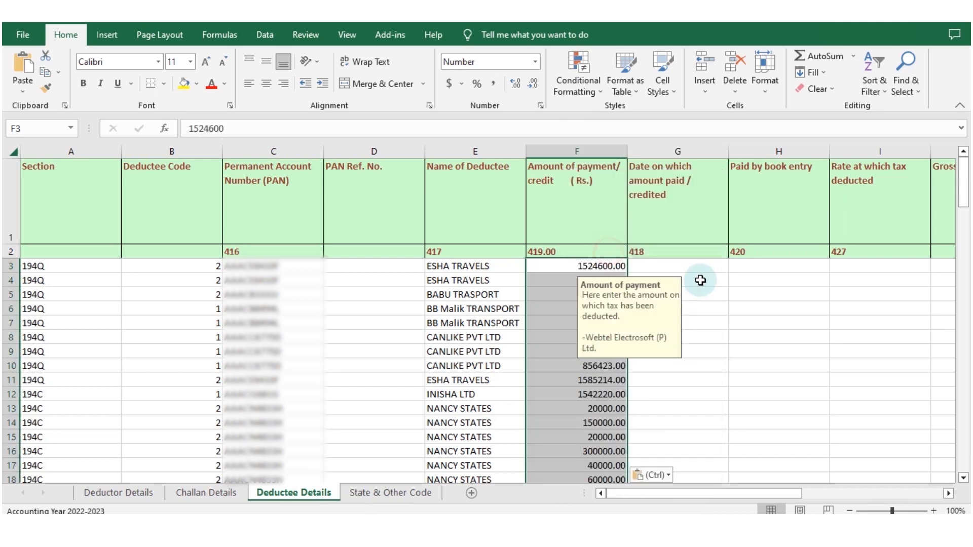
Step: Copy the payment/credit dates (F2:F65) from the RAW Data workbook and paste them from G3 of Deductee Details
key("alt+Tab")
scroll(506, 265, "up", 15)
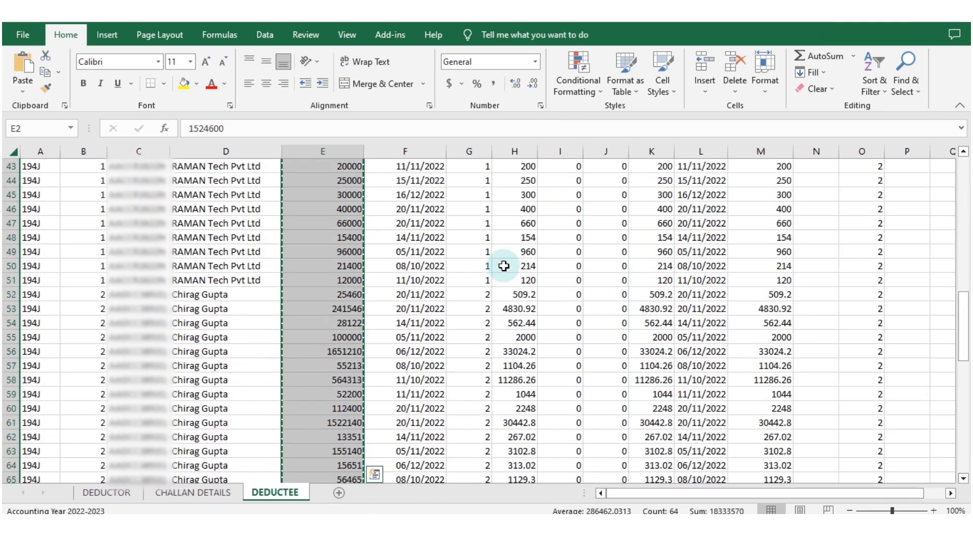
left_click_drag(433, 222, 421, 439)
key("ctrl+c")
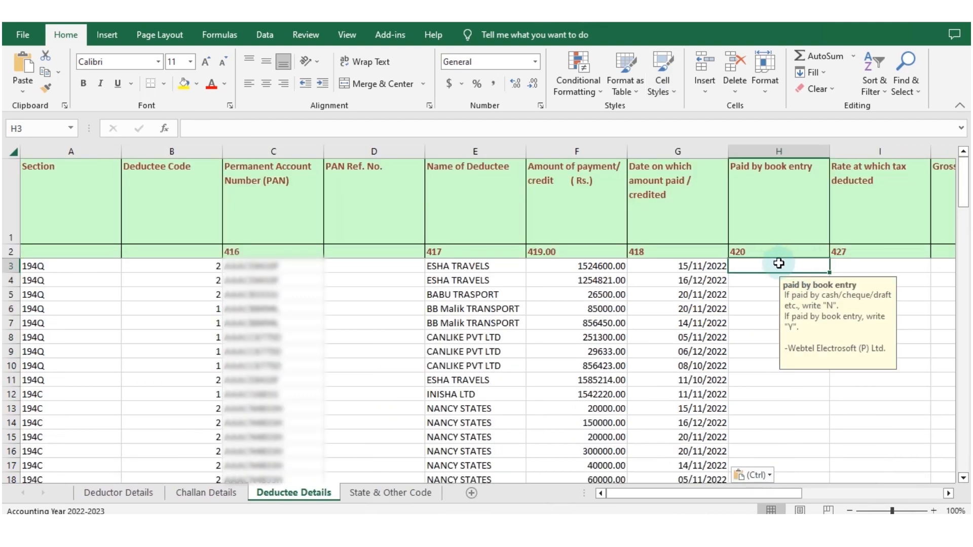
Step: Enter N for Paid by book entry in H3 and fill it down to H66
type("N")
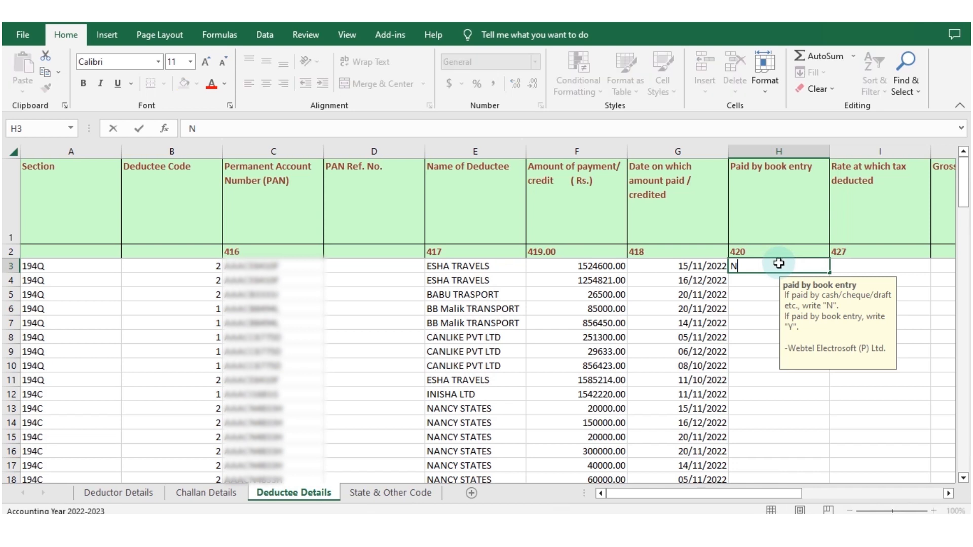
key("Return")
left_click(778, 263)
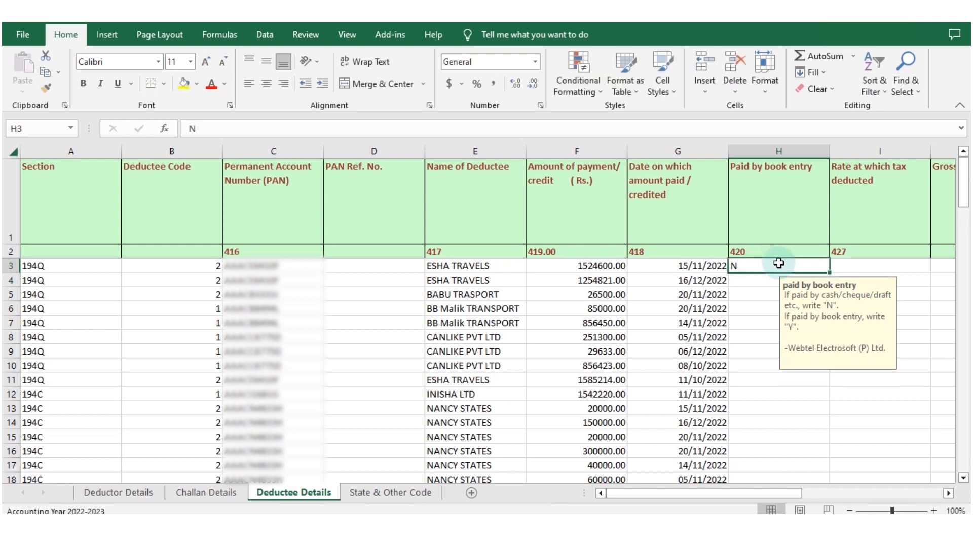
key("shift+Down")
key("shift+Down")
key("shift+Down")
key("shift+Down")
key("shift+Down")
key("shift+Down")
key("shift+Down")
key("shift+Down")
key("shift+Down")
key("shift+Down")
key("shift+Down")
key("shift+Down")
key("shift+Down")
key("shift+Down")
key("shift+Down")
key("shift+Down")
key("shift+Down")
key("shift+Down")
key("shift+Down")
key("shift+Down")
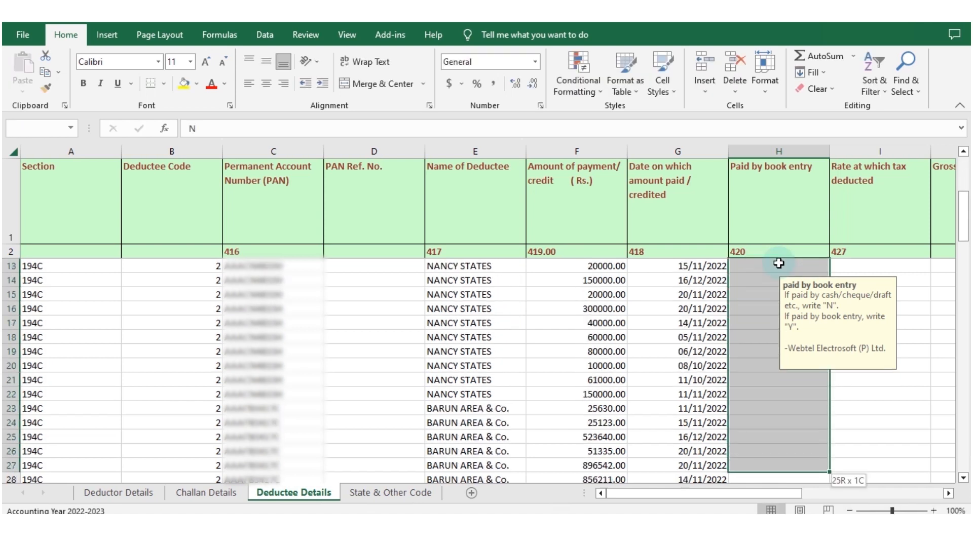
key("shift+Down")
key("shift+Down")
key("shift+Down")
key("shift+Down")
key("shift+Down")
key("shift+Down")
key("shift+Down")
key("shift+Down")
key("shift+Down")
key("shift+Down")
key("shift+Down")
key("shift+Down")
key("shift+Down")
key("shift+Down")
key("shift+Down")
key("shift+Down")
key("shift+Down")
key("shift+Down")
key("shift+Down")
key("shift+Down")
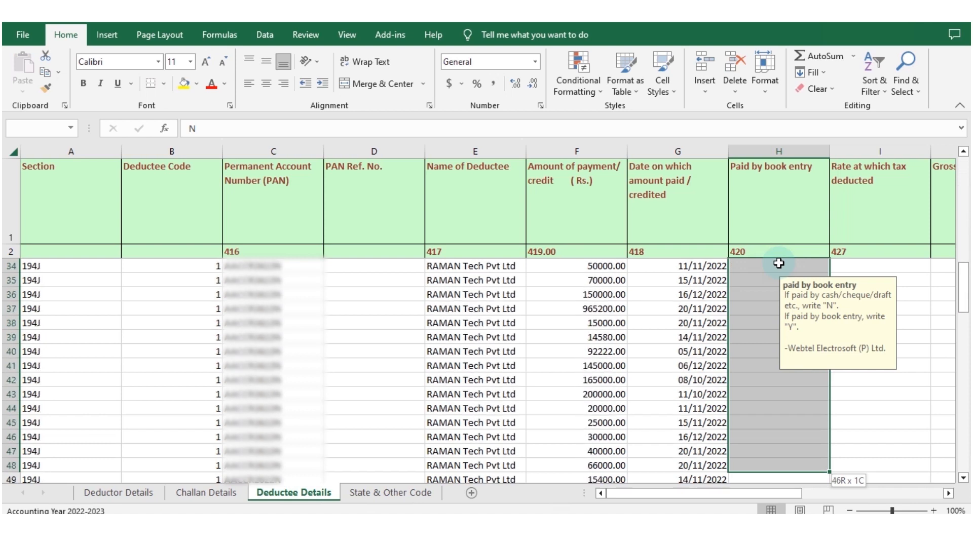
key("shift+Down")
key("shift+Down")
key("shift+Down")
key("shift+Down")
key("shift+Down")
key("shift+Down")
key("shift+Down")
key("shift+Down")
key("shift+Down")
key("shift+Down")
key("shift+Down")
key("shift+Down")
key("shift+Down")
key("shift+Down")
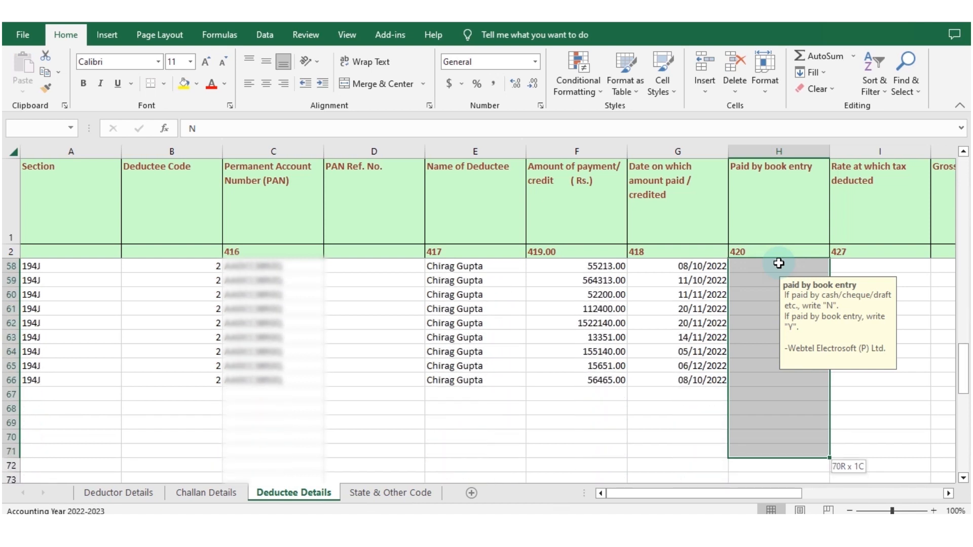
key("shift+Up")
key("shift+Up")
key("shift+Up")
key("shift+Up")
key("shift+Up")
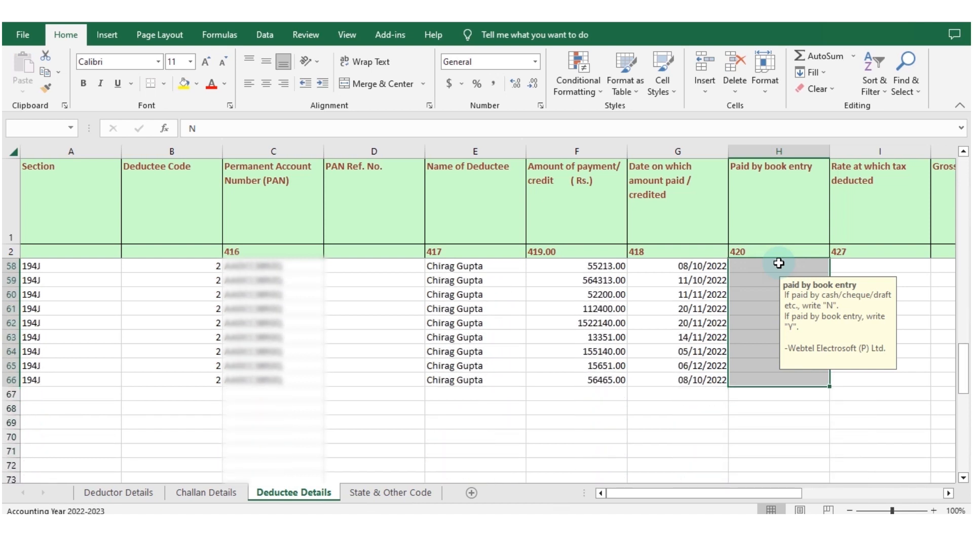
type("D")
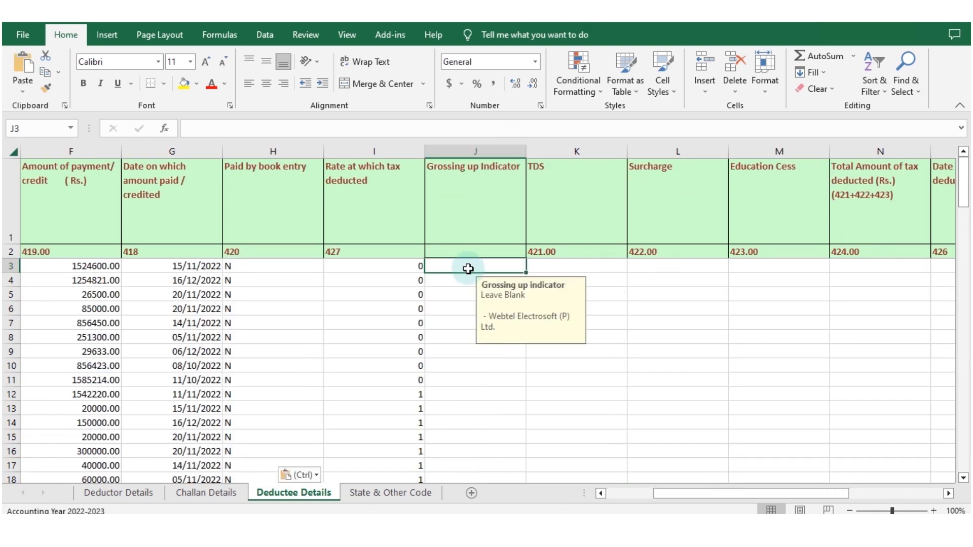
Step: Paste the TDS amounts from K3 and the total tax deducted as values from N3, leaving Grossing up Indicator, Surcharge and Education Cess blank
left_click(560, 263)
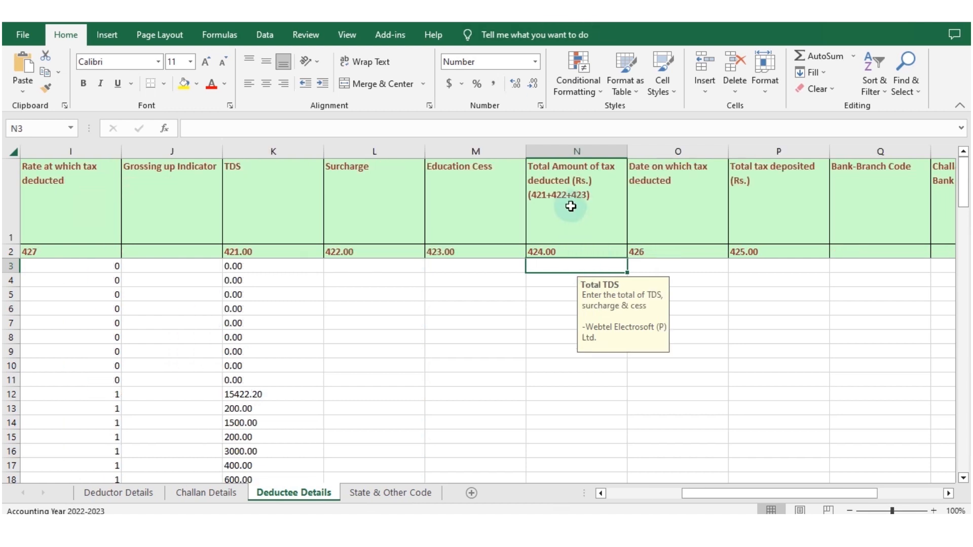
right_click(572, 264)
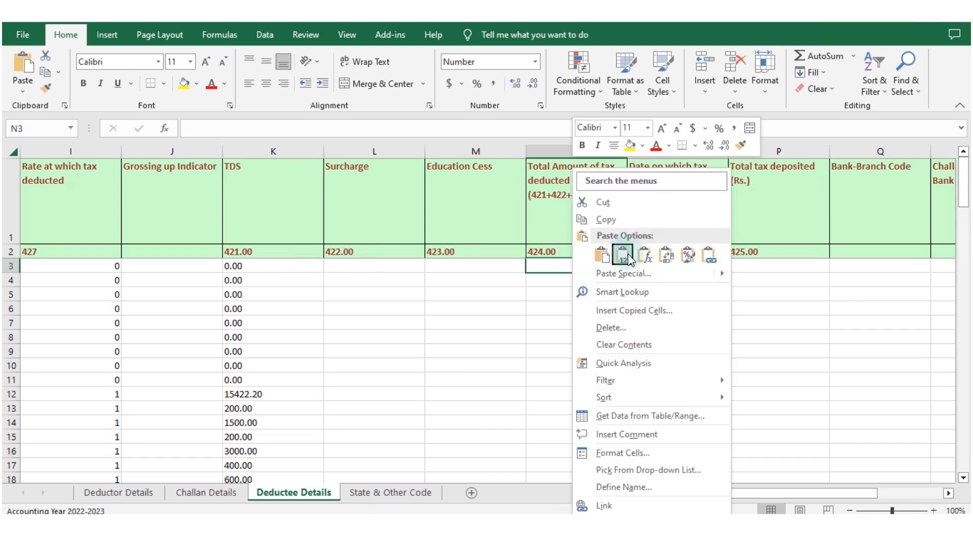
left_click(627, 193)
Step: Review the entry instructions for the Deductee Details columns from date of deduction through the cash withdrawal amounts under sections 194N and 194NF
left_click(679, 266)
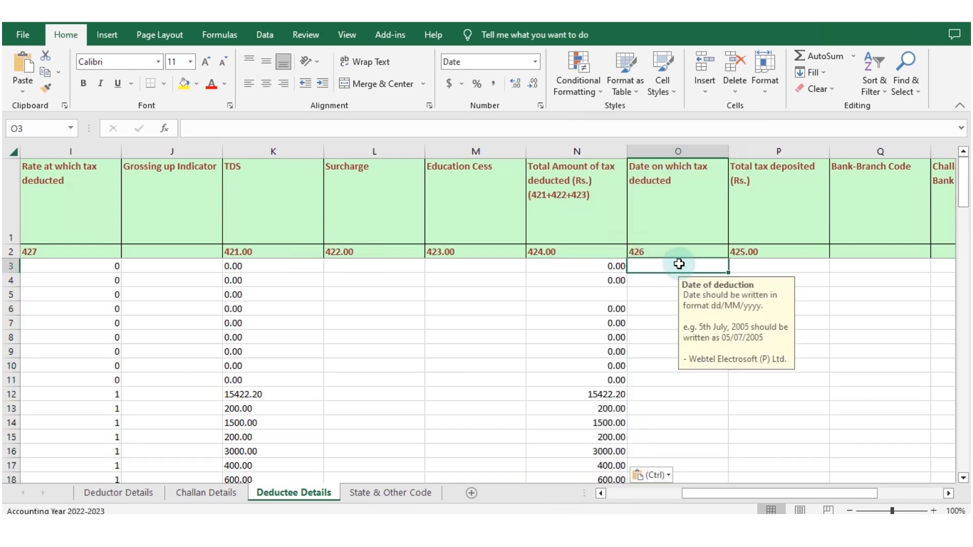
left_click(790, 266)
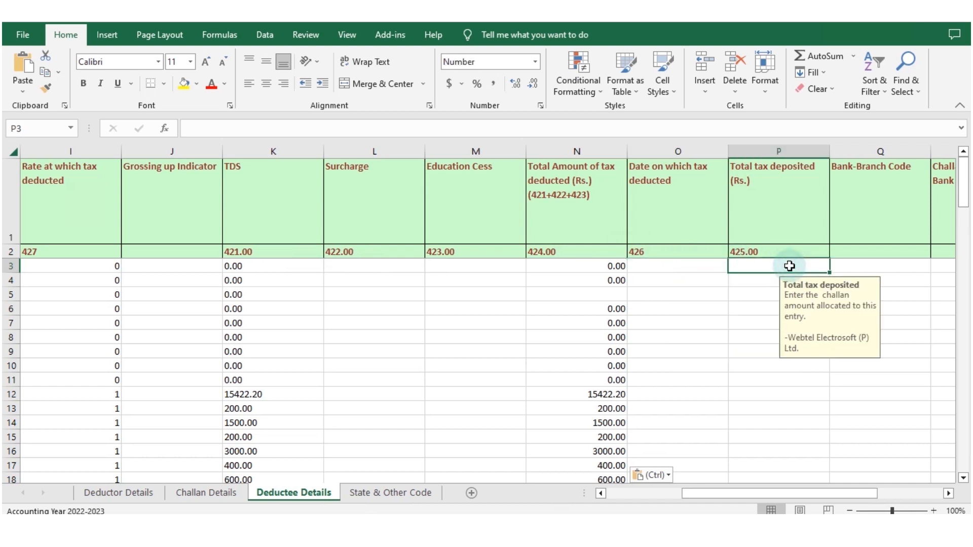
left_click(869, 266)
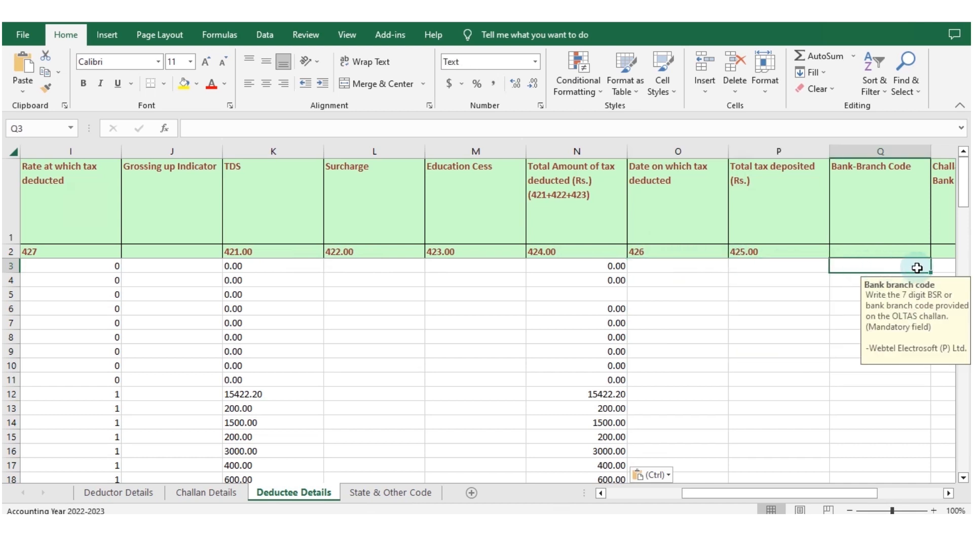
left_click(942, 266)
key("Tab")
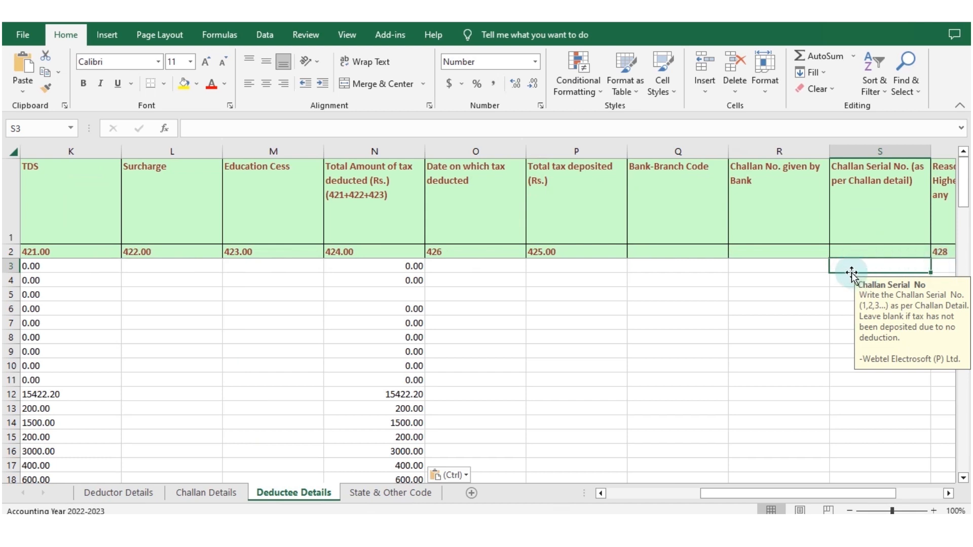
left_click(944, 267)
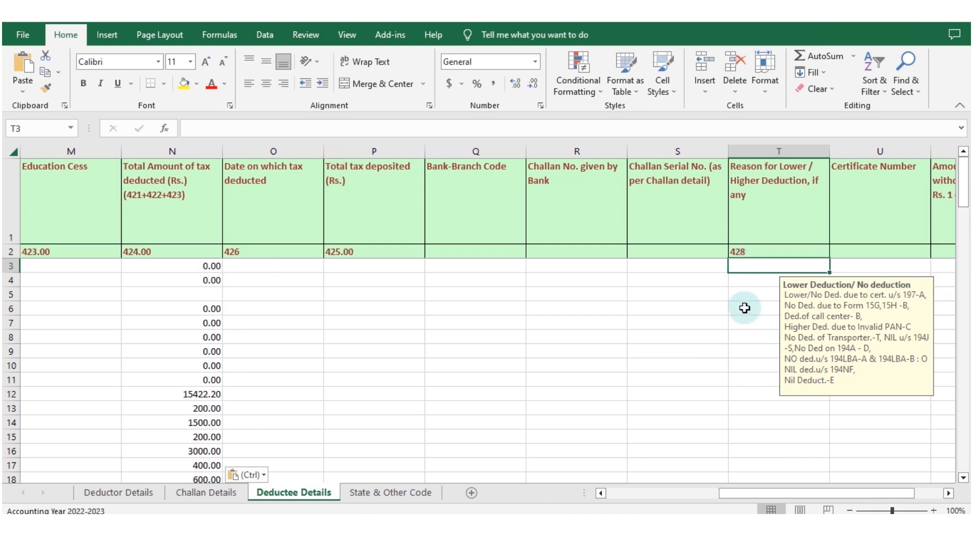
left_click(854, 265)
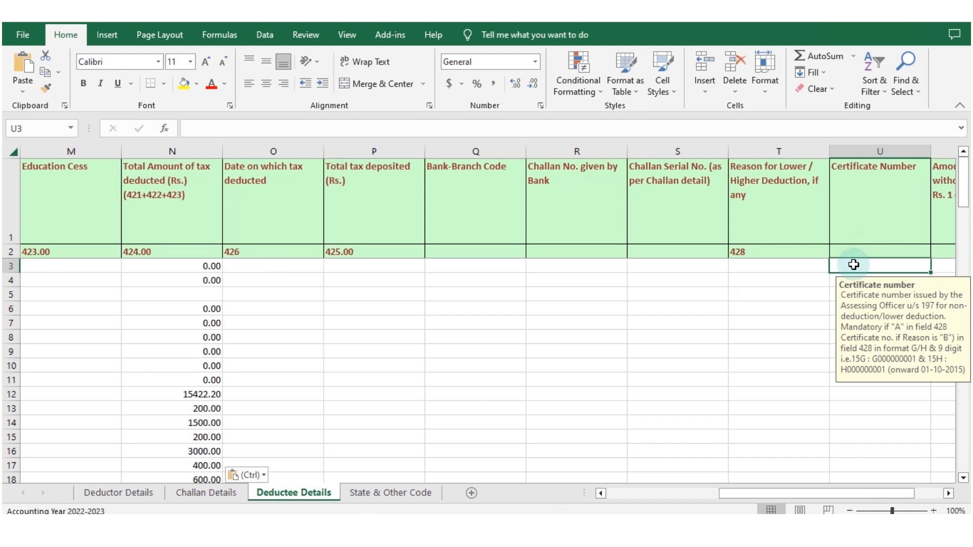
key("Tab")
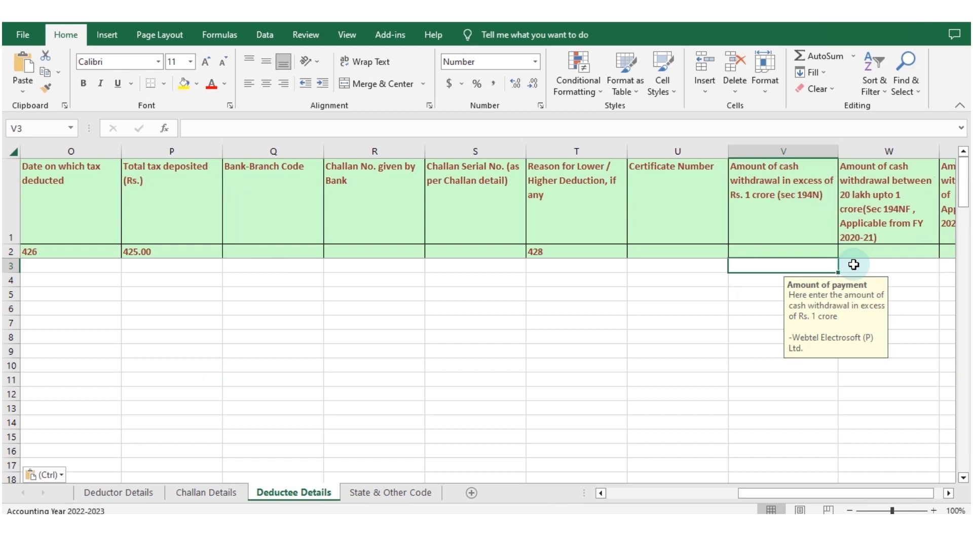
key("Tab")
key("Tab")
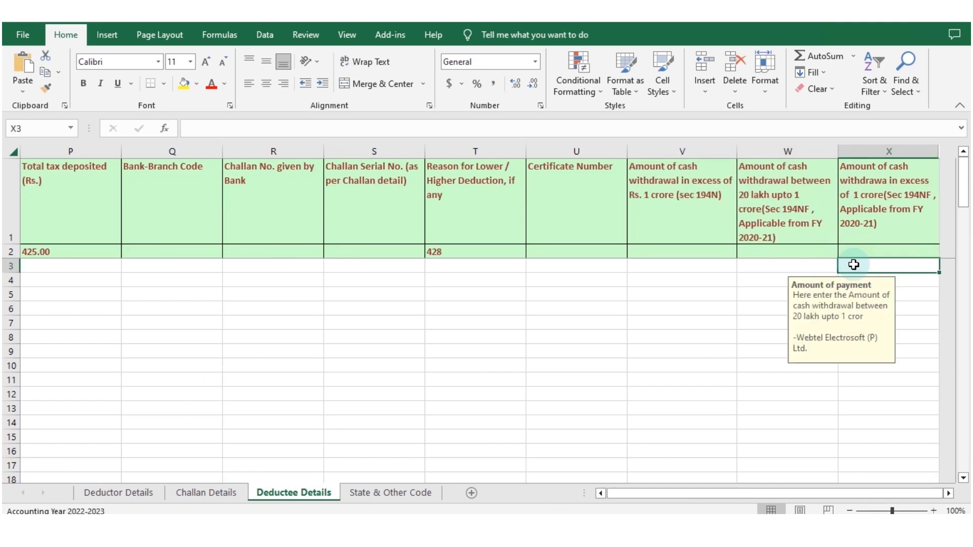
key("Left")
key("Left")
key("Left")
key("Left")
key("Left")
key("Left")
key("Left")
key("Left")
key("Left")
key("Left")
key("Left")
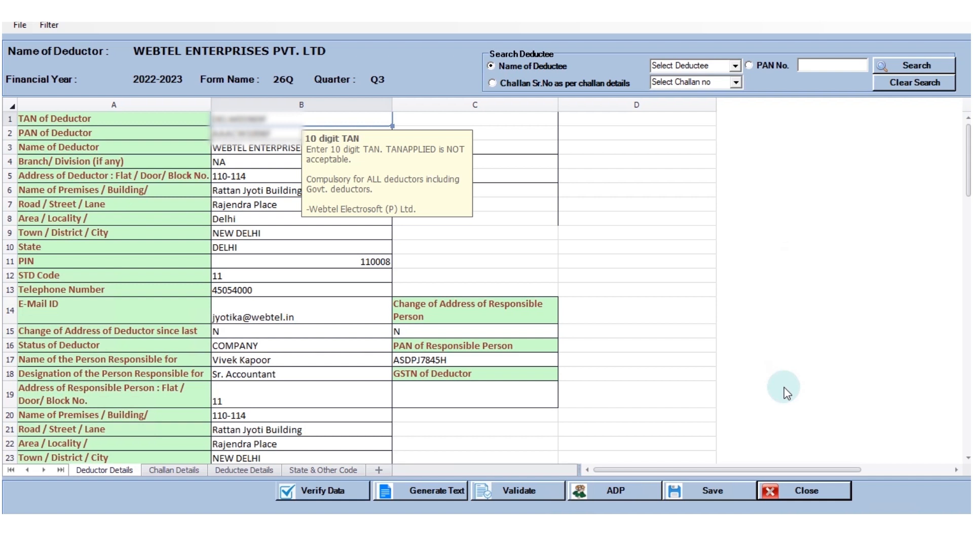
Step: In Web-e-TDS, verify the return data and proceed to text file generation, declaring that no Form 26Q statement was filed earlier
left_click(330, 491)
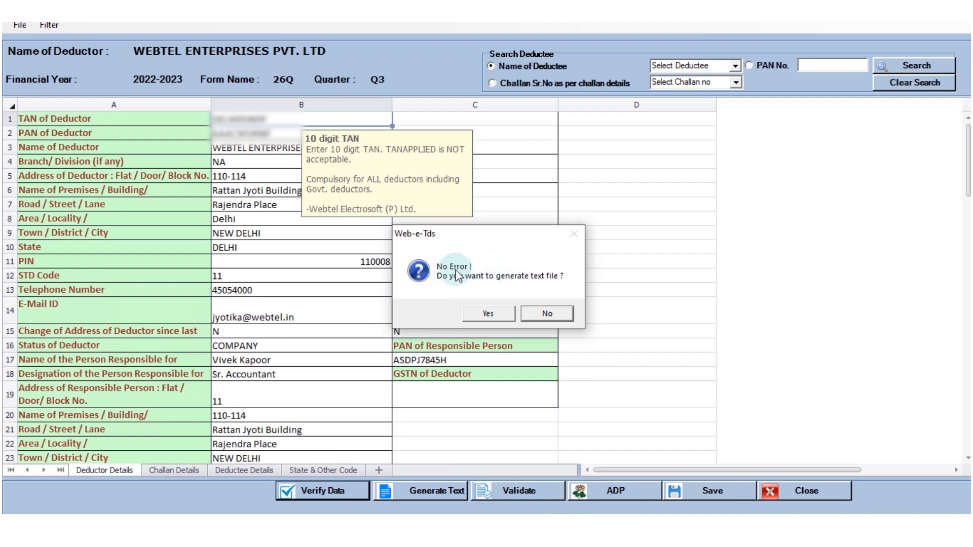
left_click(488, 314)
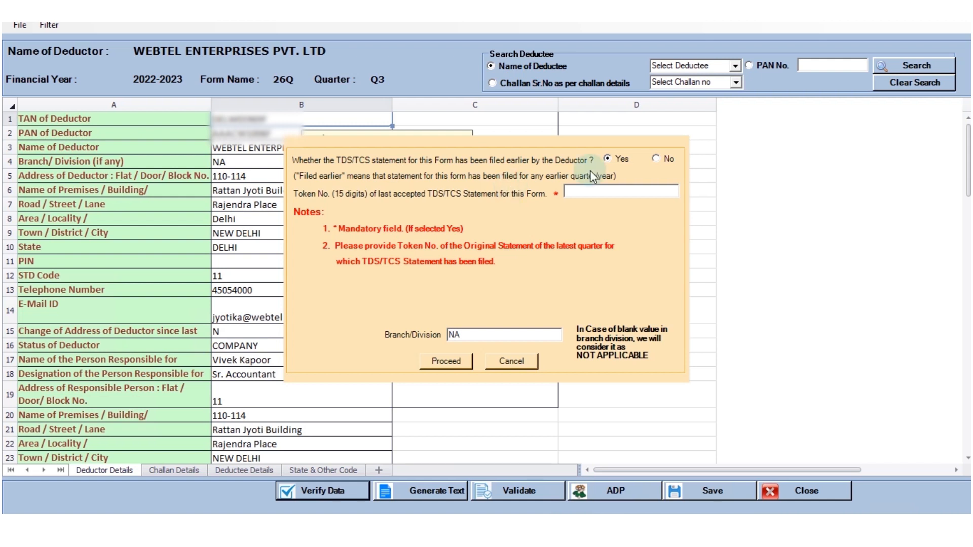
left_click(668, 158)
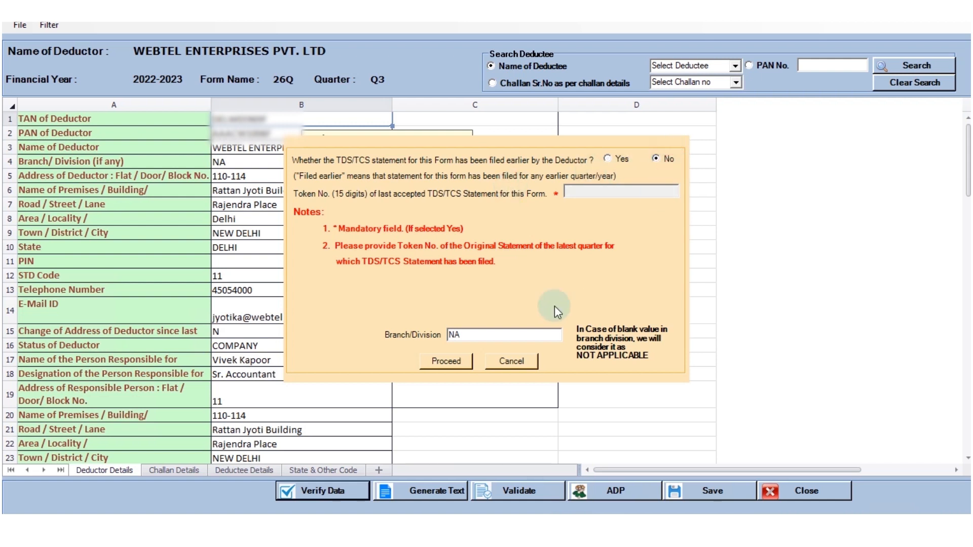
left_click(446, 361)
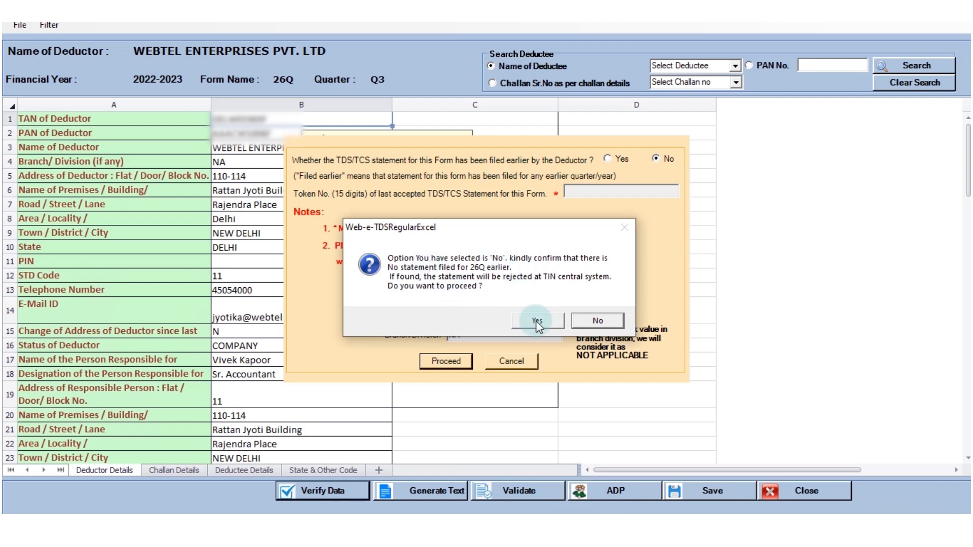
left_click(538, 322)
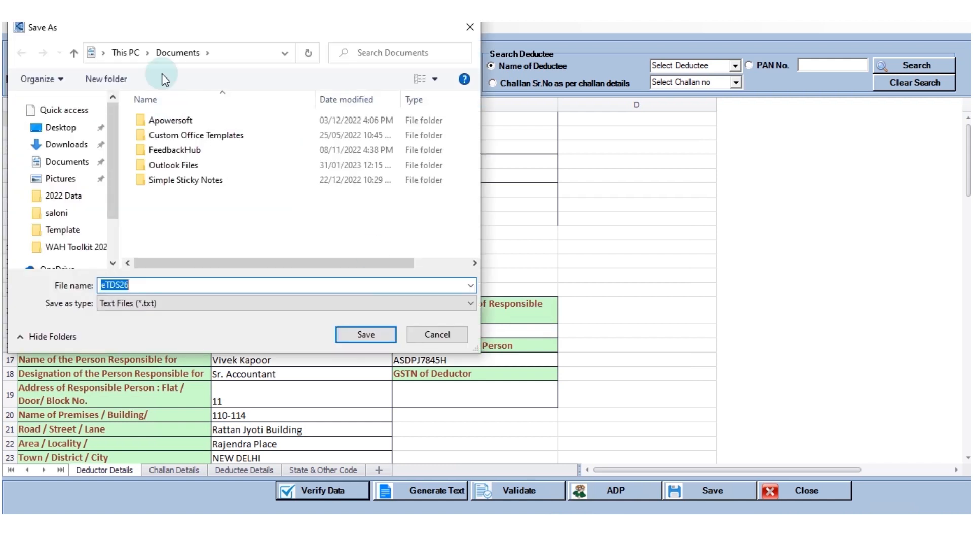
Step: Save the text file as eTDS26 in a new Desktop folder named 26Q
left_click(104, 53)
left_click(117, 75)
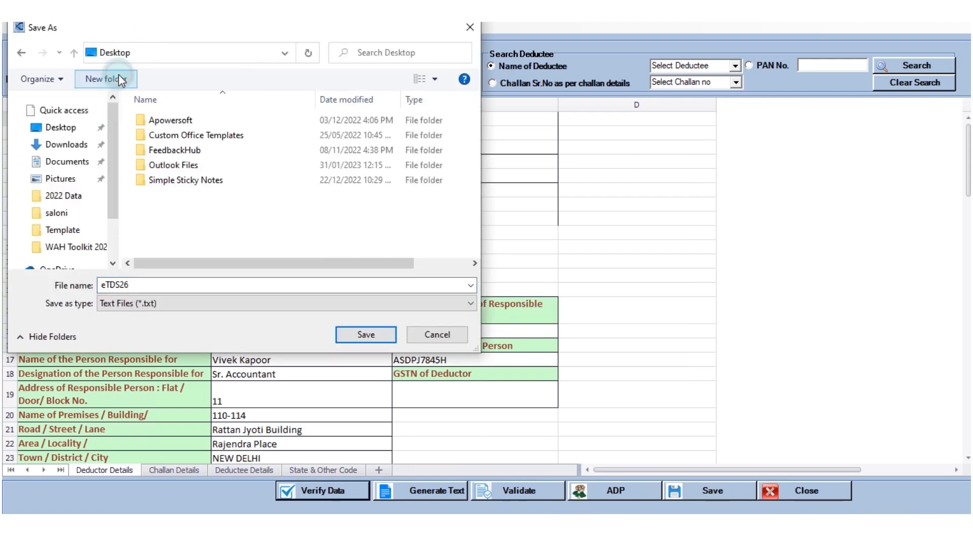
left_click(121, 80)
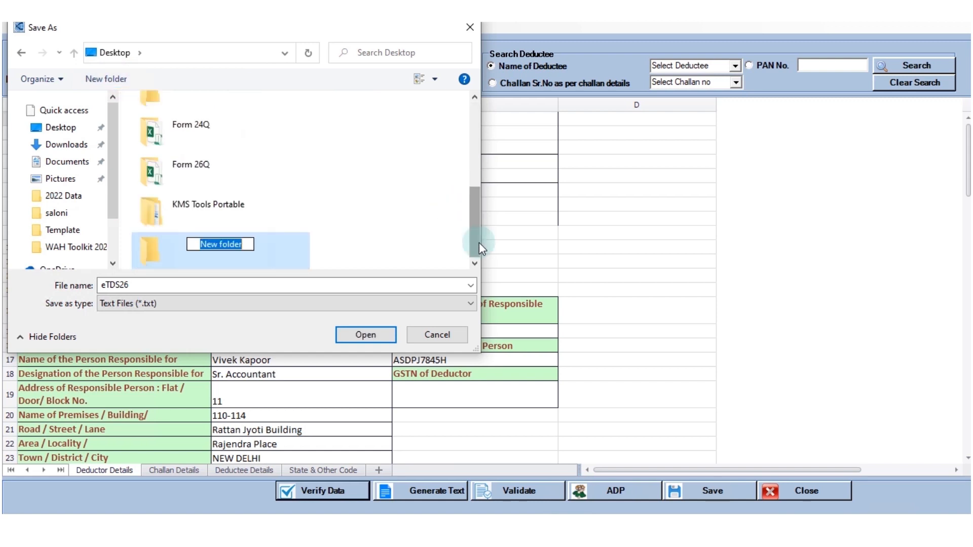
type("26Q")
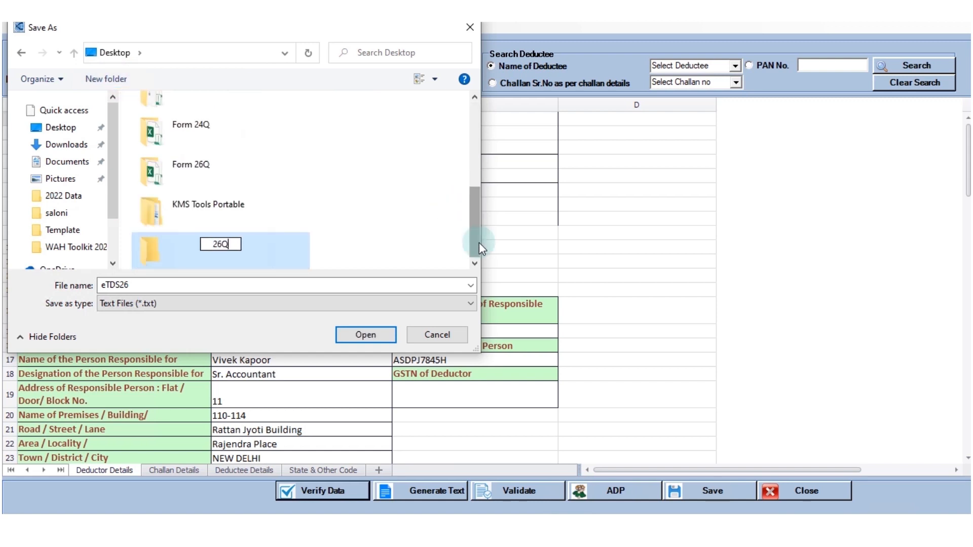
left_click(361, 334)
left_click(364, 335)
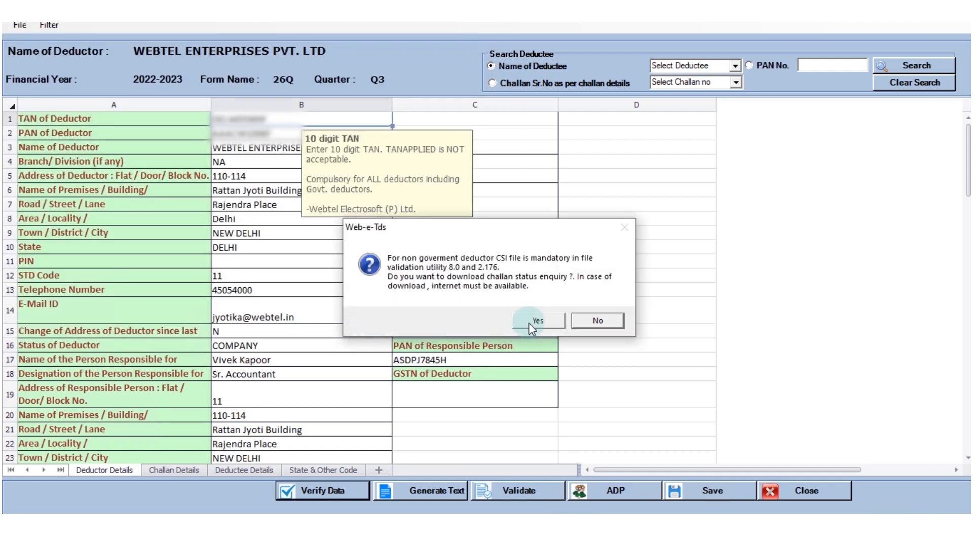
Step: Download the CSI file from TIN-NSDL up to 31/01/2023 by entering the captcha code, and close the export message
left_click(531, 322)
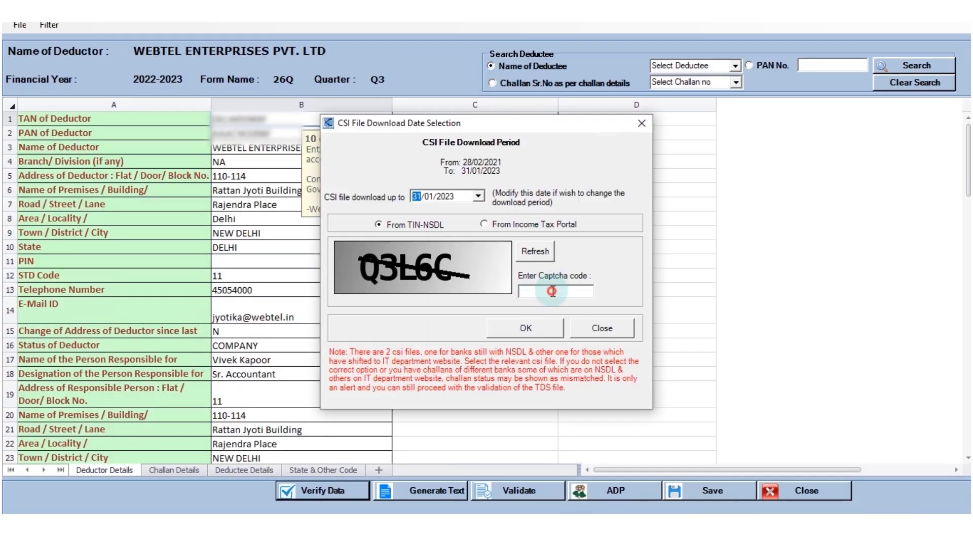
type("Q3")
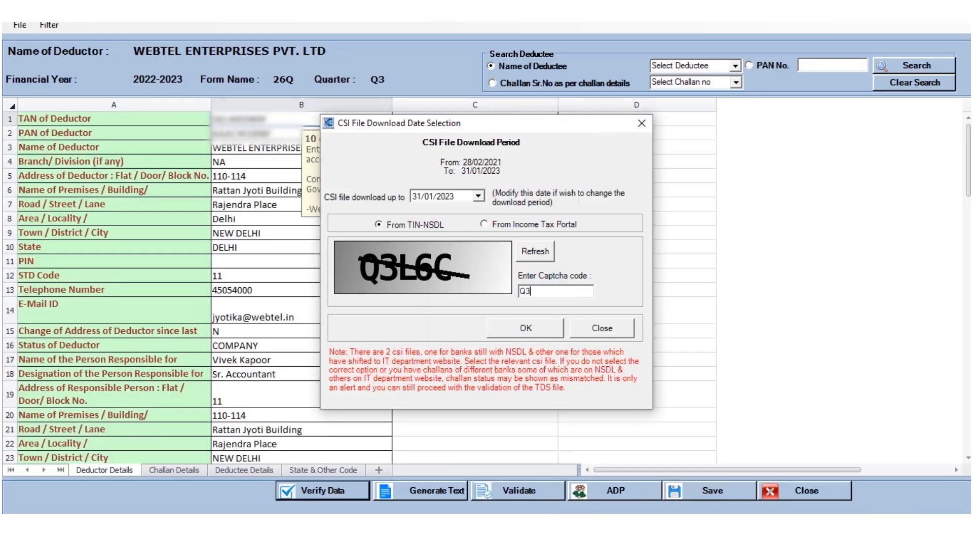
type("L6C")
left_click(516, 327)
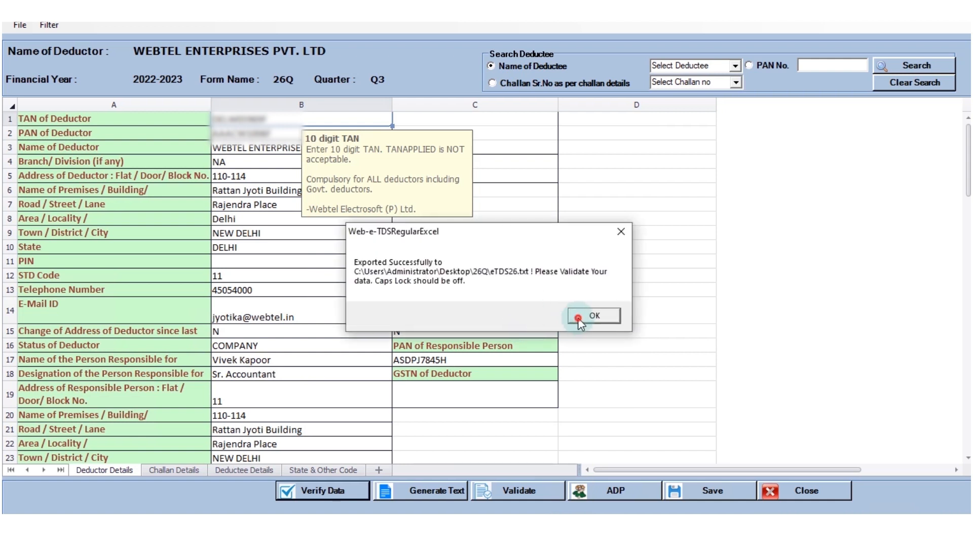
left_click(578, 318)
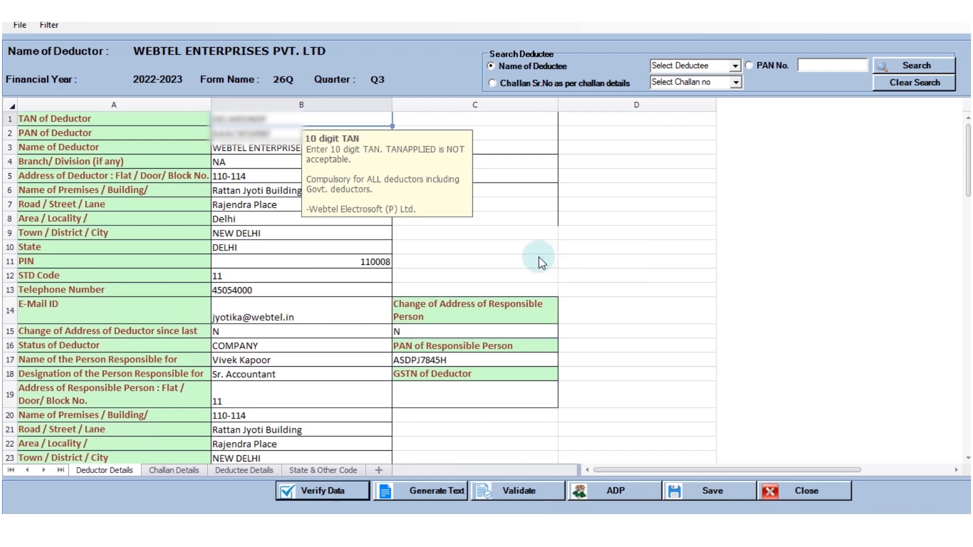